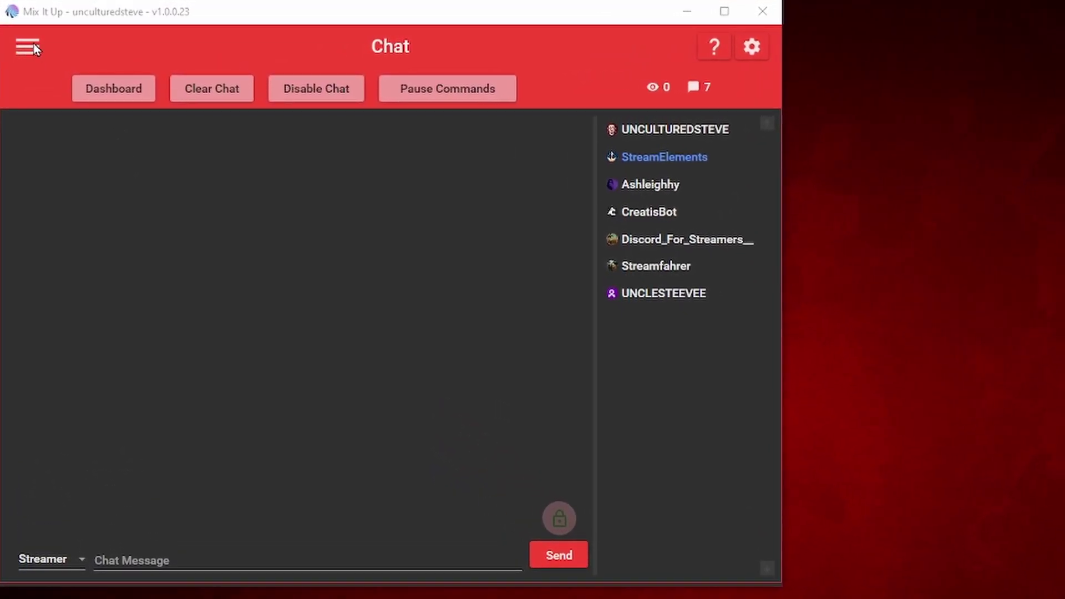
Find the streamer's own account in the Users list by username and open it for editing
{"action": "left_click", "coordinate": [32, 45]}
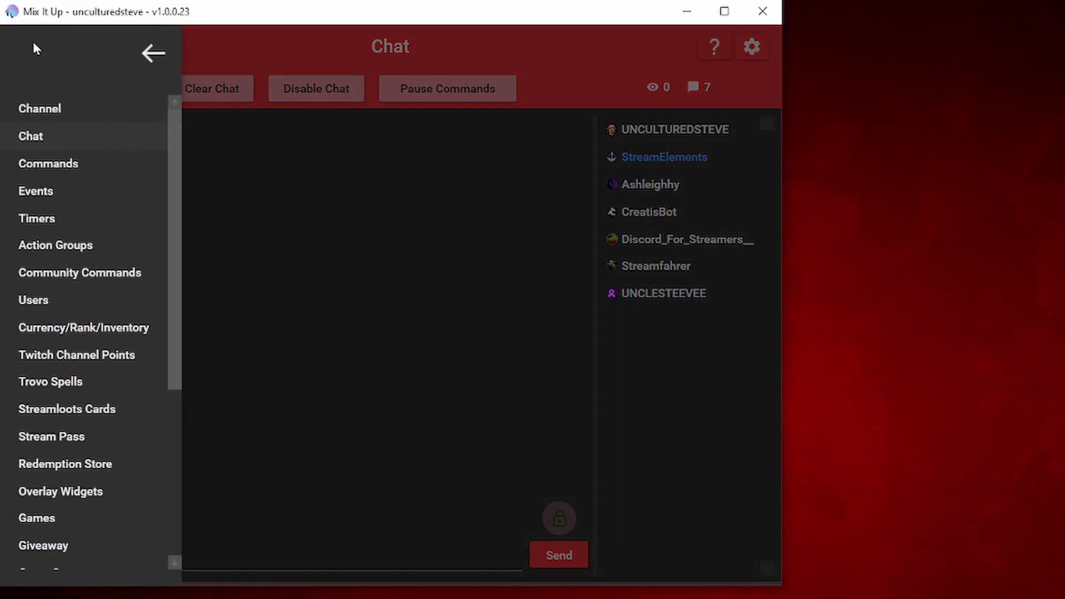
{"action": "left_click", "coordinate": [55, 303]}
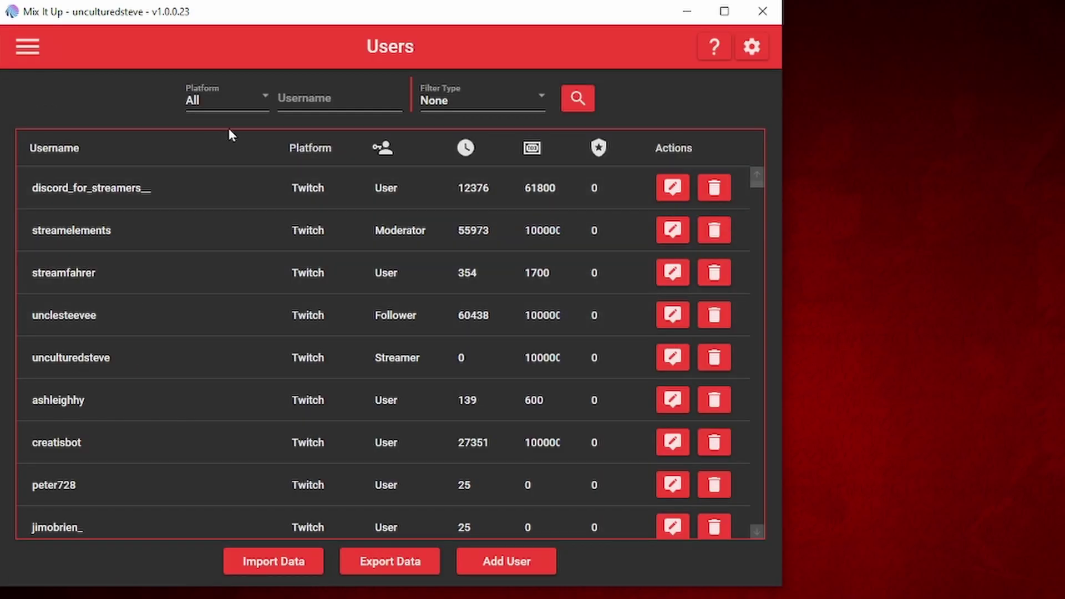
{"action": "left_click", "coordinate": [337, 96]}
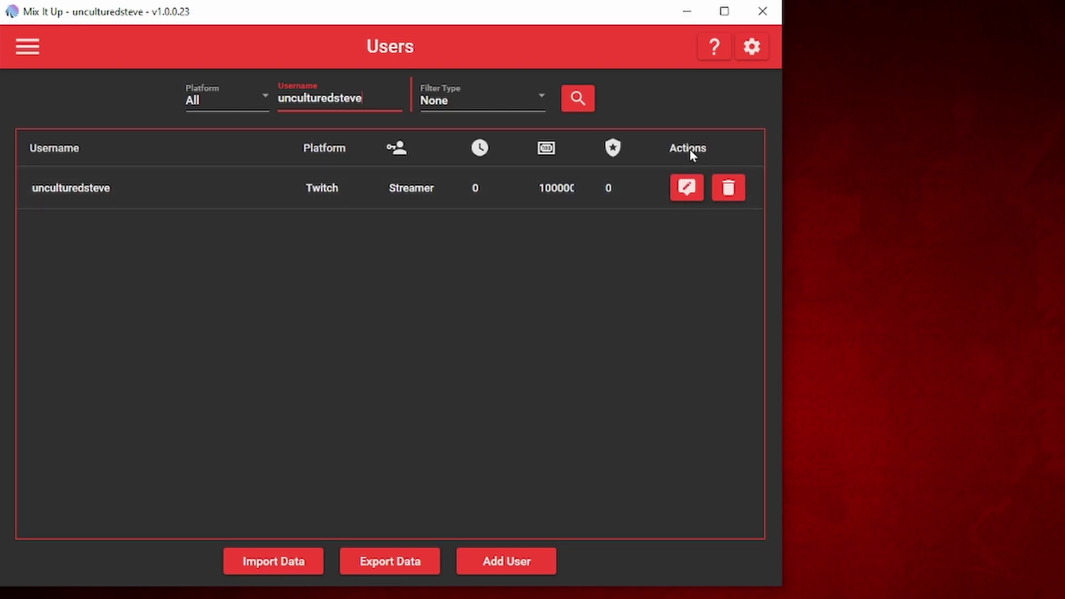
{"action": "left_click", "coordinate": [687, 189]}
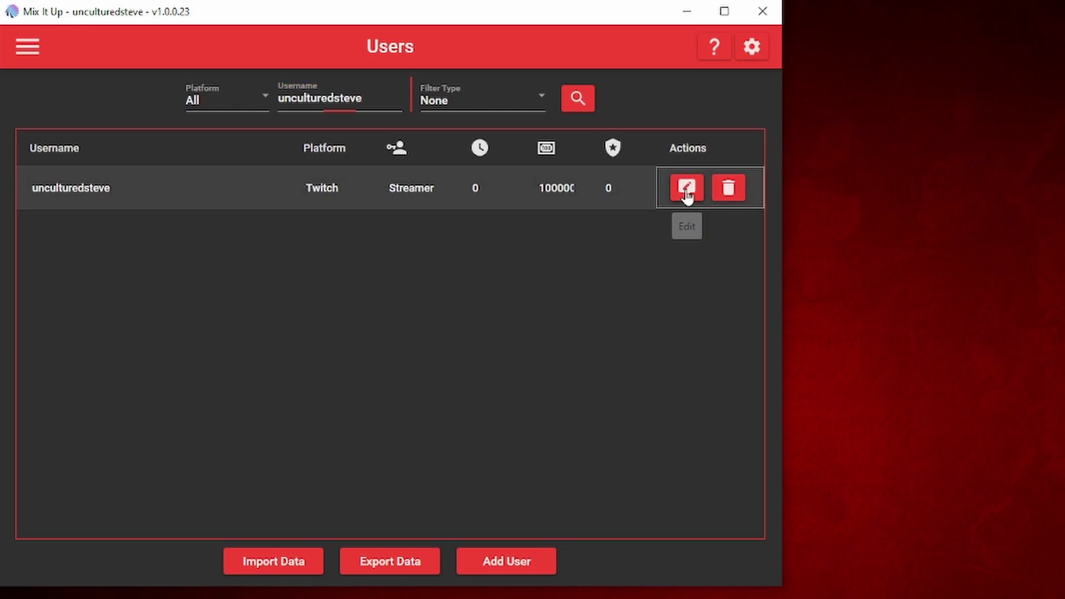
{"action": "left_click_drag", "start_coordinate": [704, 191], "coordinate": [282, 66]}
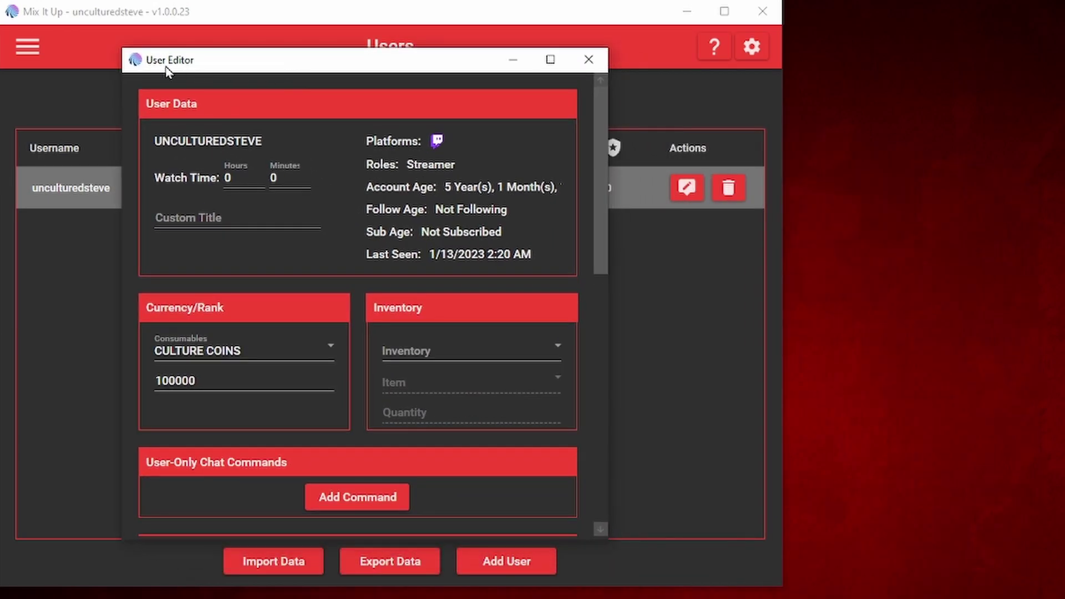
Open the user's Custom Entrance Command for editing
{"action": "scroll", "coordinate": [284, 221], "scroll_direction": "down", "scroll_amount": 5}
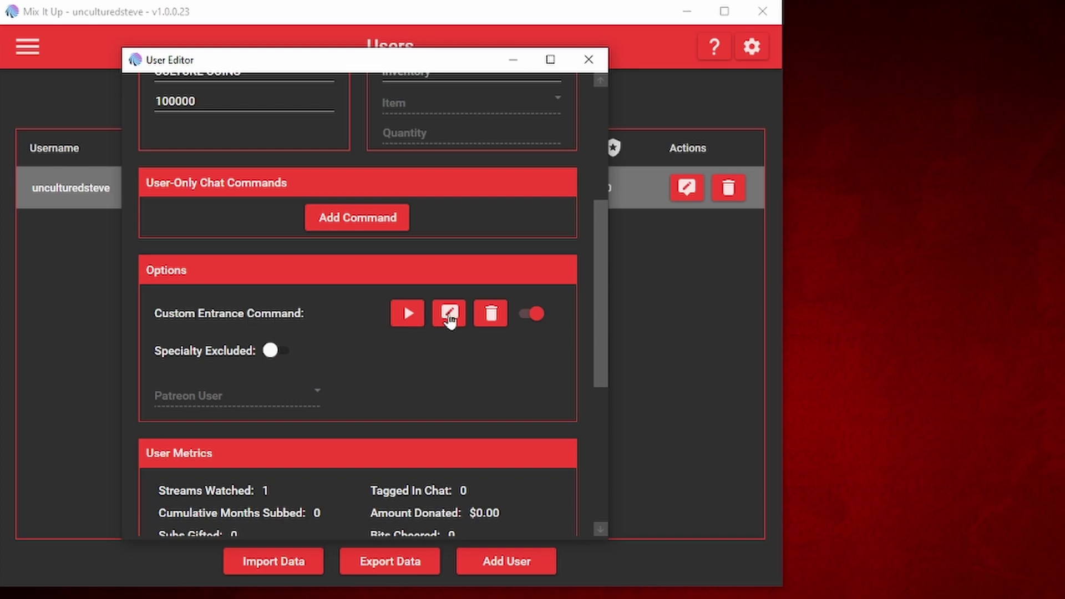
{"action": "left_click", "coordinate": [450, 315]}
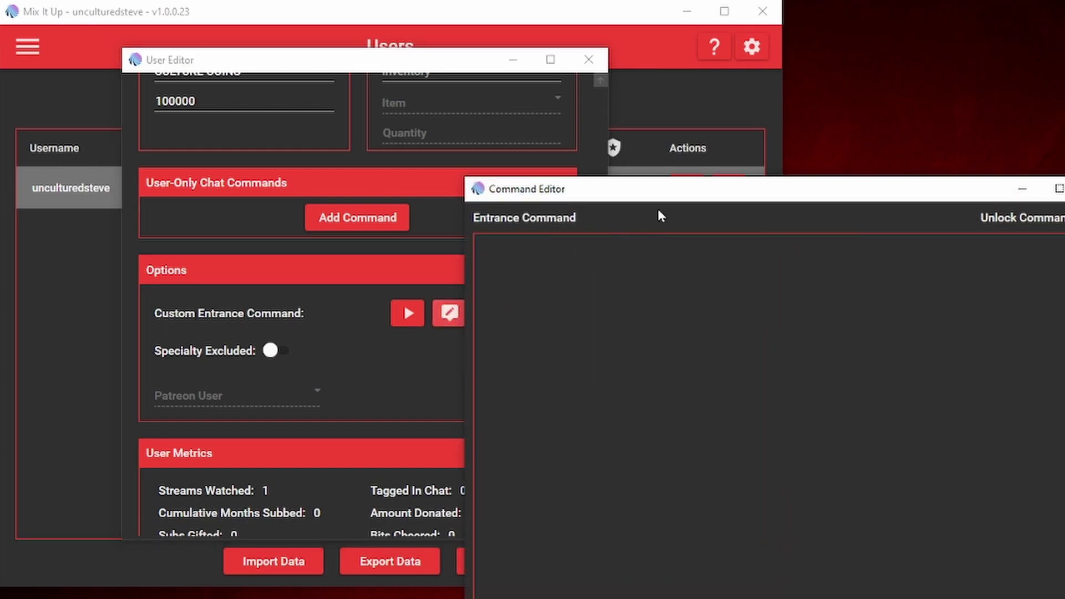
{"action": "left_click_drag", "start_coordinate": [663, 190], "coordinate": [293, 75]}
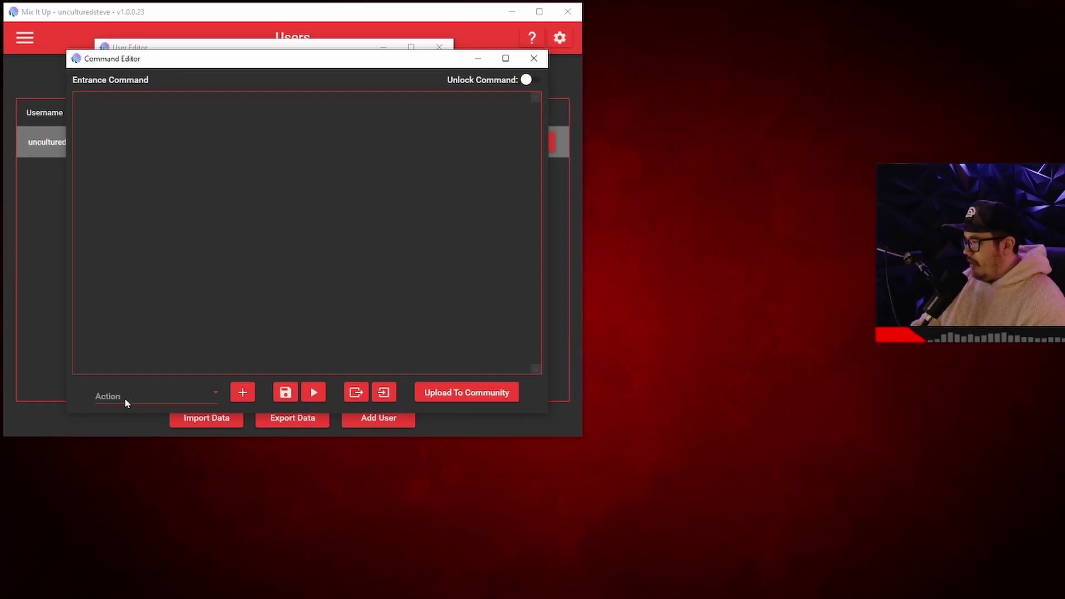
Add an Overlay (Images & Videos) action to the entrance command
{"action": "left_click", "coordinate": [131, 359]}
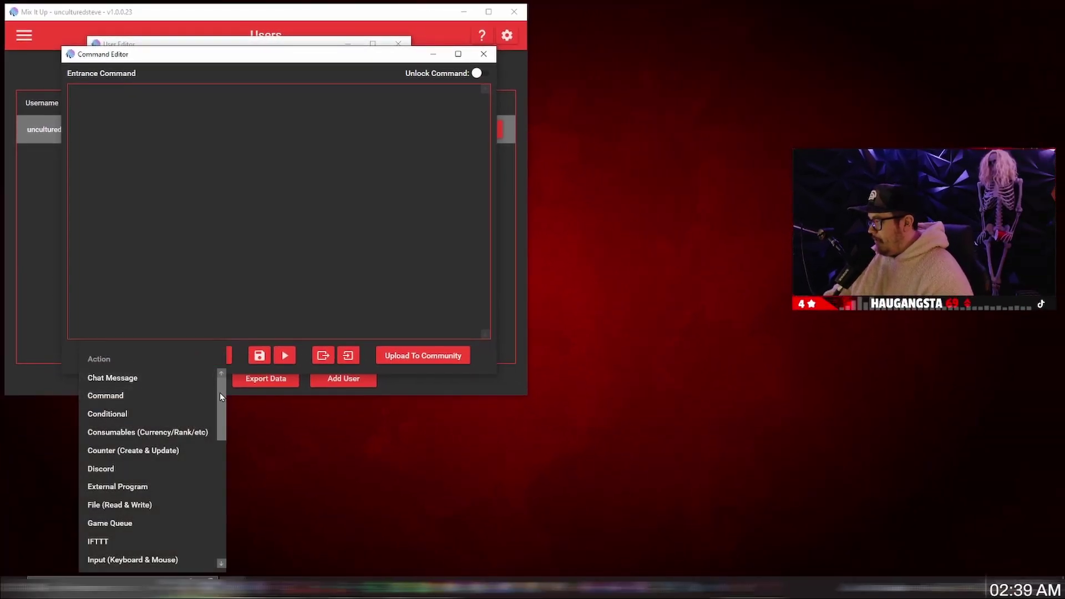
{"action": "left_click_drag", "start_coordinate": [220, 391], "coordinate": [207, 449]}
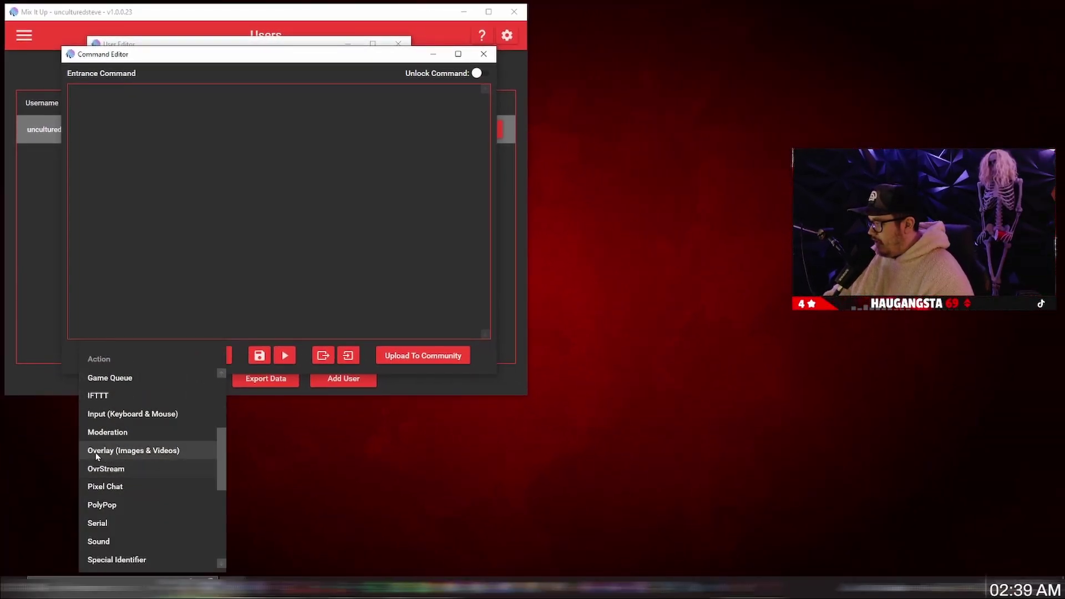
{"action": "left_click", "coordinate": [168, 452]}
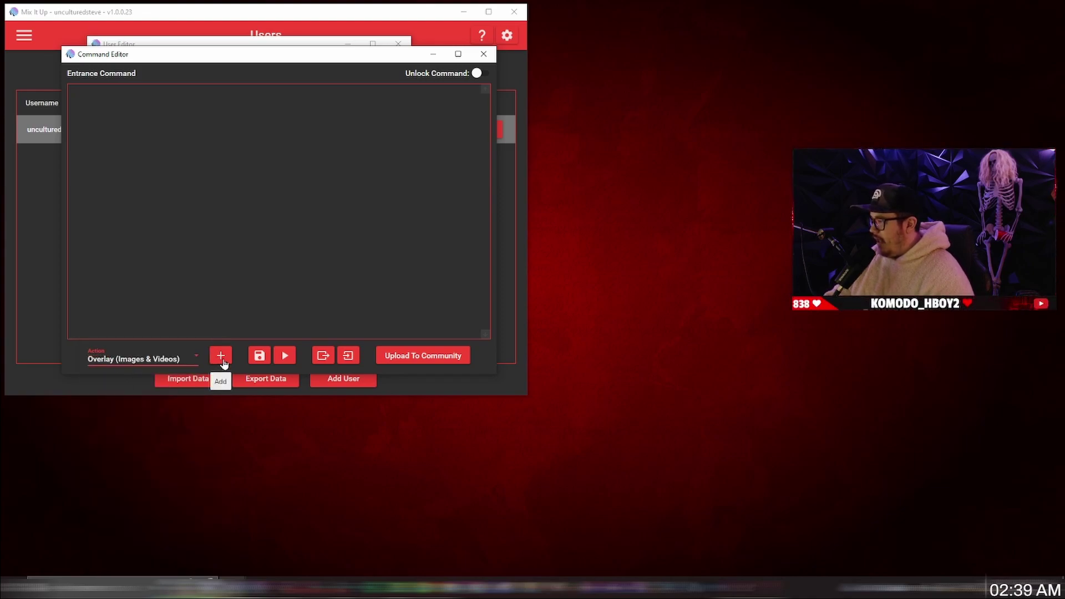
{"action": "left_click", "coordinate": [220, 356]}
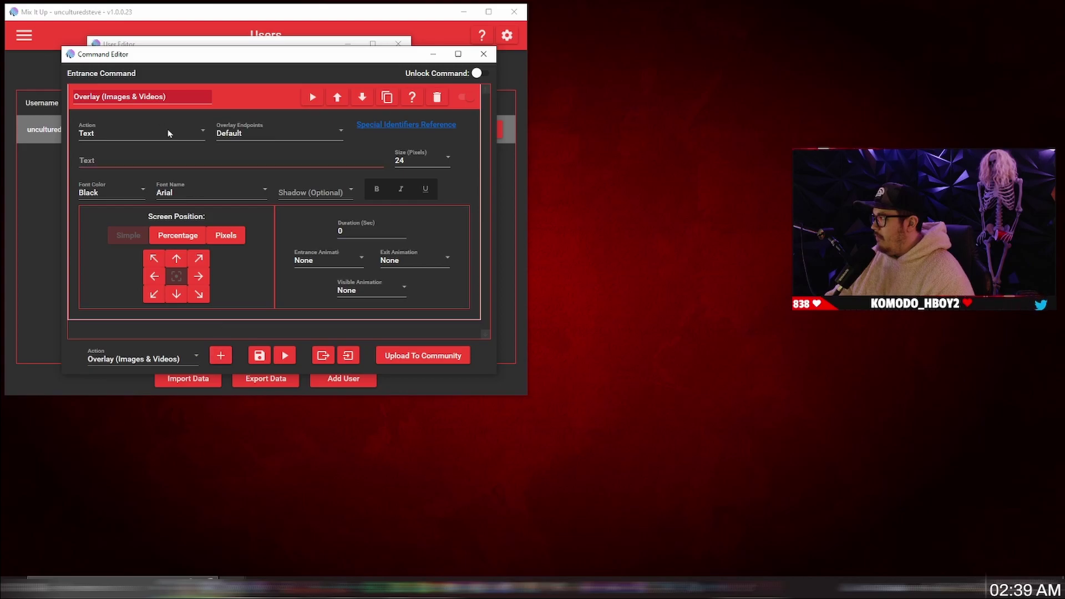
Set the overlay action to Image and load the TEST 1 picture from the TEST folder
{"action": "left_click", "coordinate": [134, 139]}
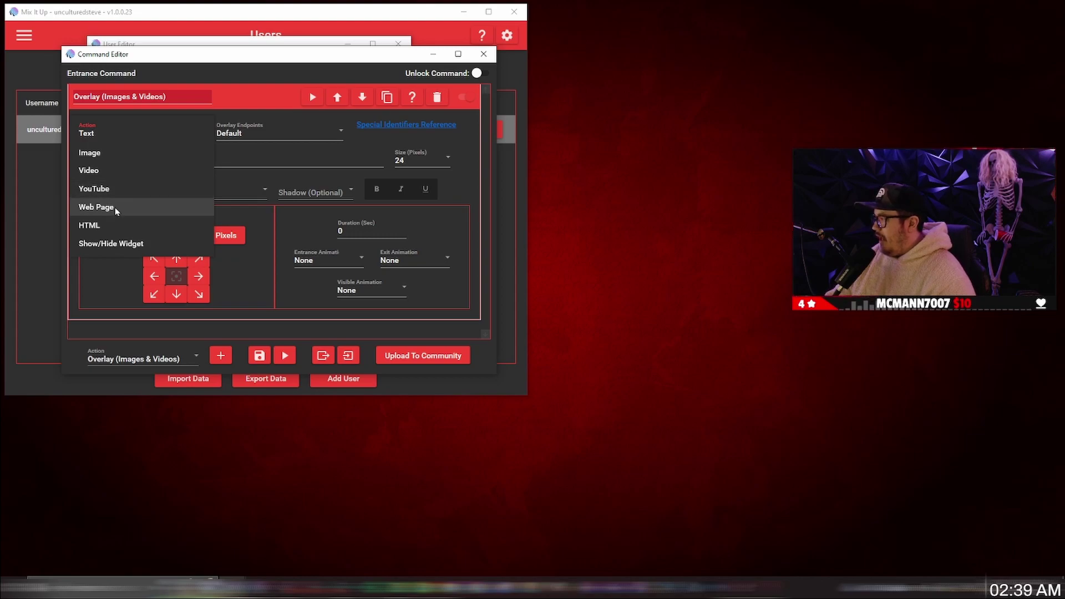
{"action": "left_click", "coordinate": [114, 155]}
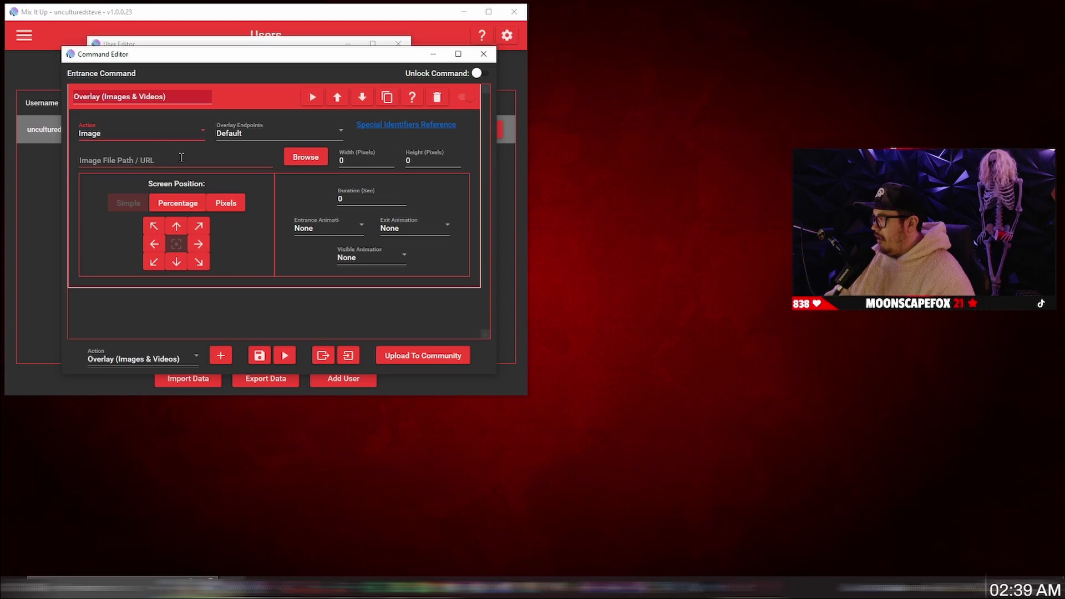
{"action": "left_click", "coordinate": [308, 158]}
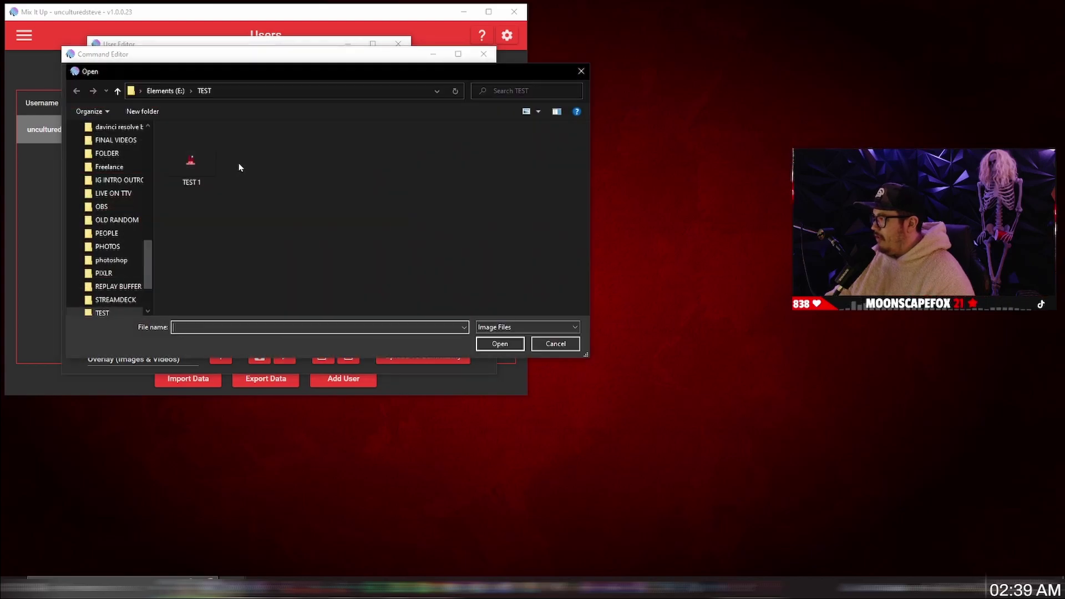
{"action": "left_click", "coordinate": [200, 160]}
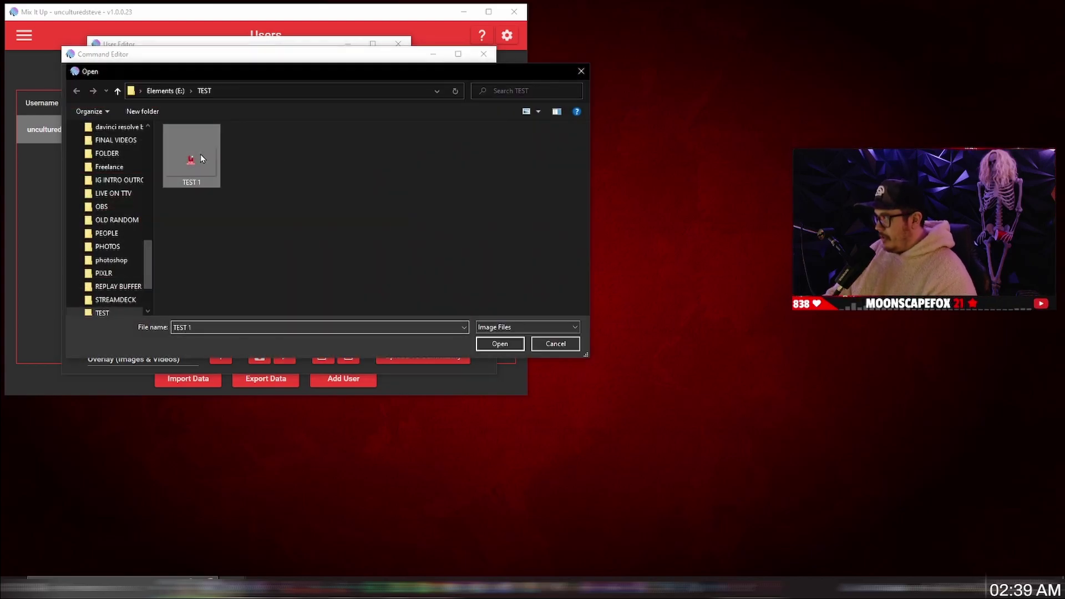
{"action": "left_click", "coordinate": [485, 346]}
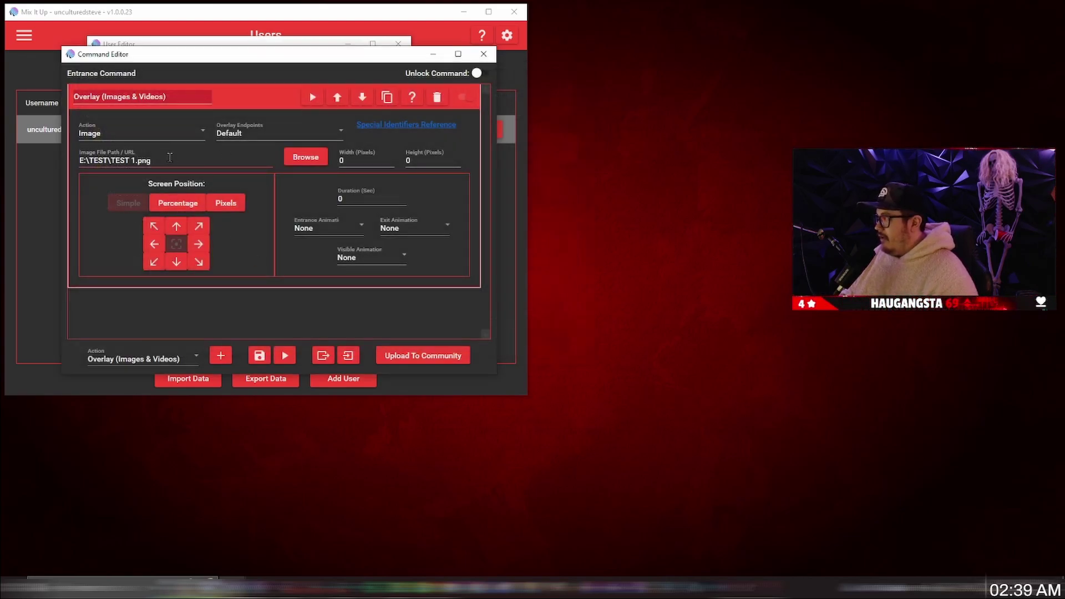
Set the overlay image to 1920 pixels wide and 1080 pixels high, with a duration of 3 seconds
{"action": "left_click", "coordinate": [352, 159]}
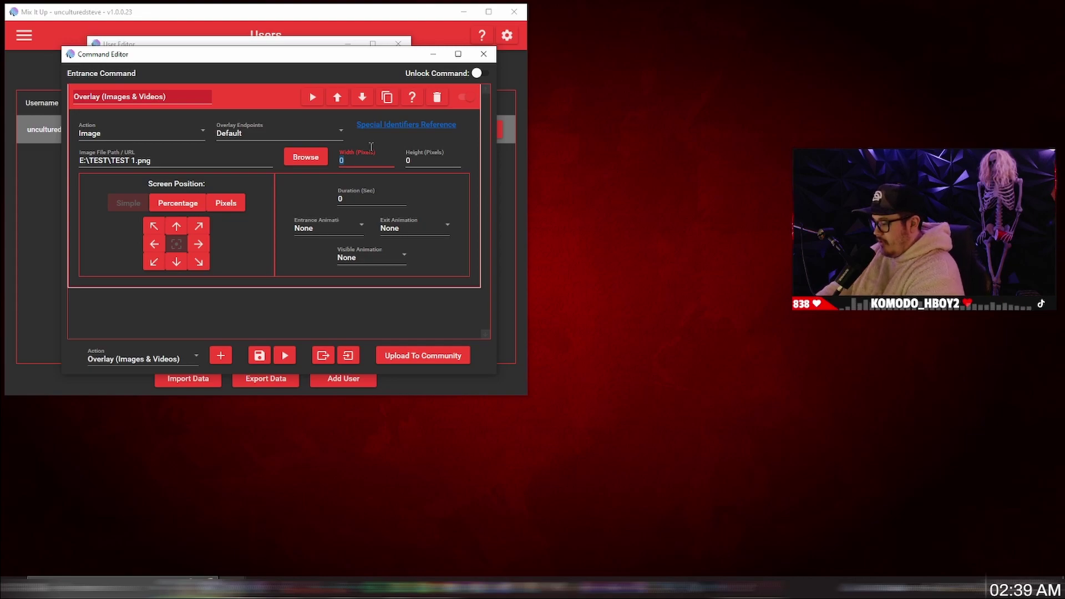
{"action": "type", "text": "1920"}
{"action": "key", "text": "Tab"}
{"action": "type", "text": "10"}
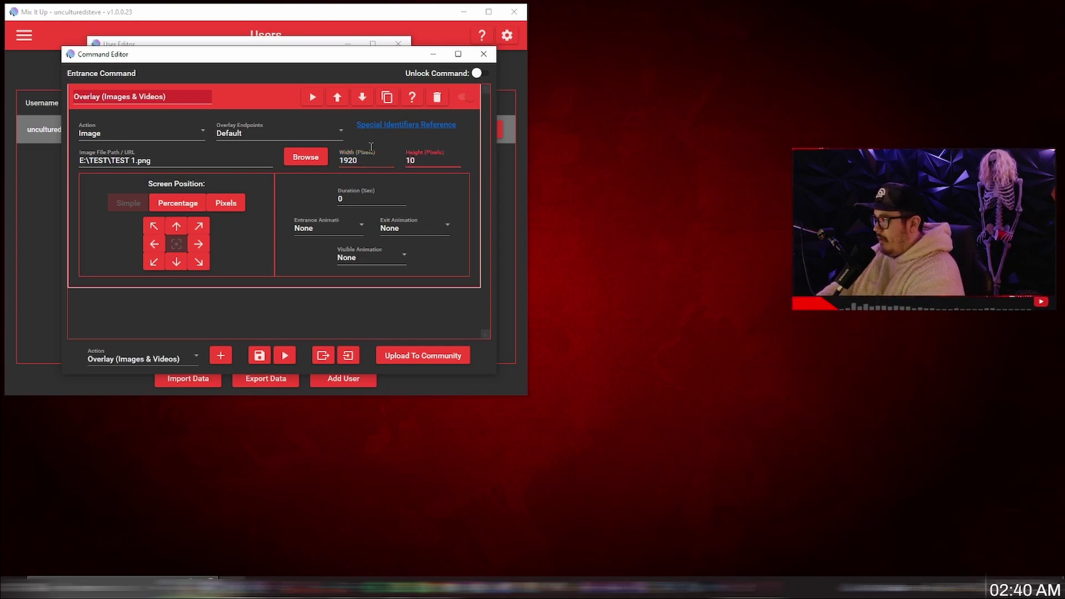
{"action": "left_click", "coordinate": [340, 198]}
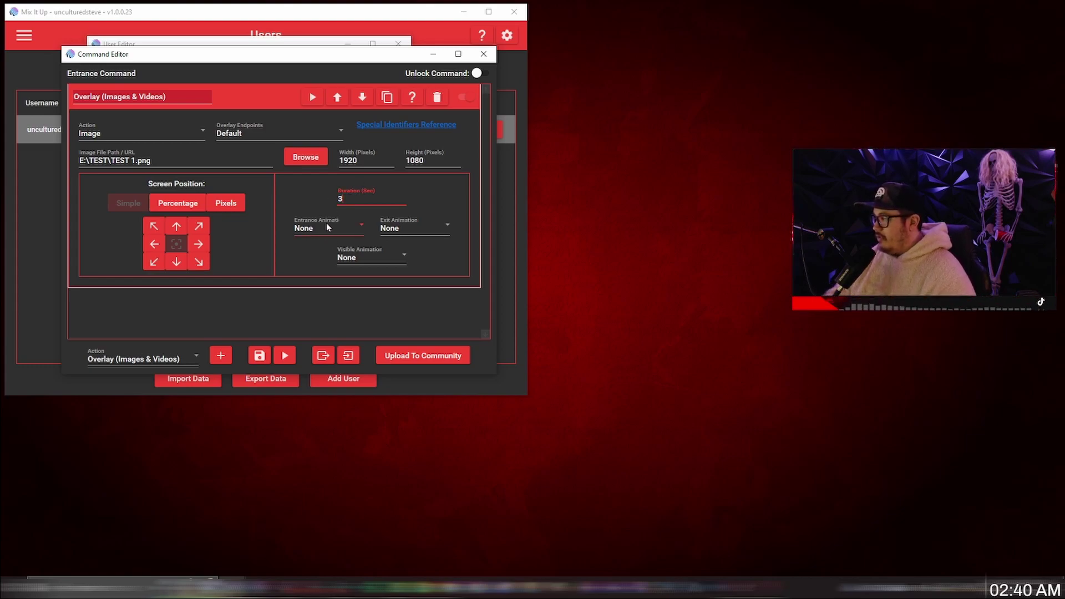
Set the image's entrance animation to Bounce In and its exit animation to Bounce Out
{"action": "left_click", "coordinate": [322, 239]}
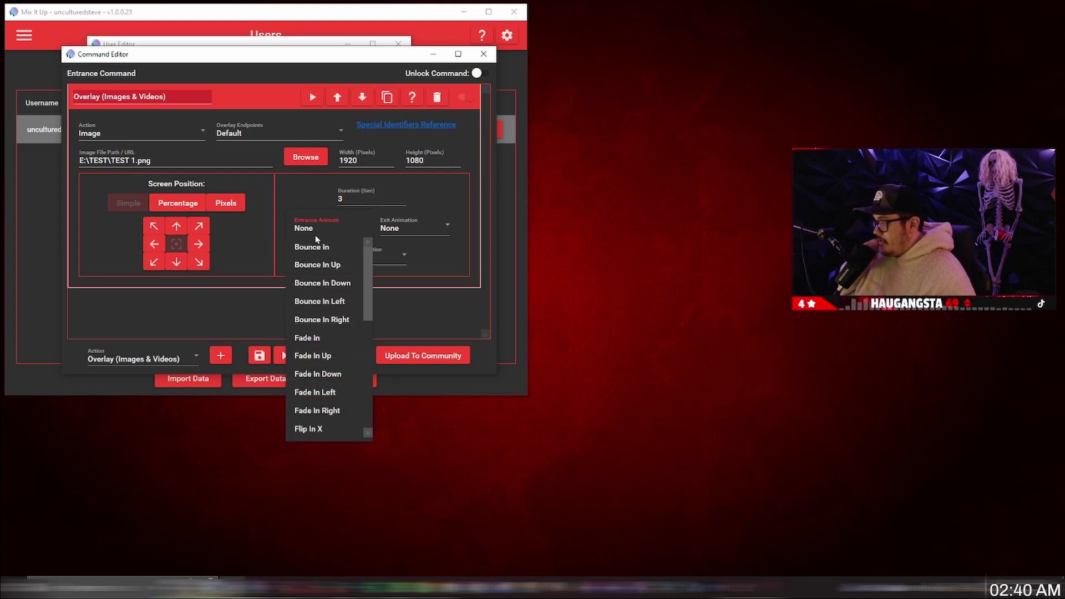
{"action": "left_click", "coordinate": [319, 251]}
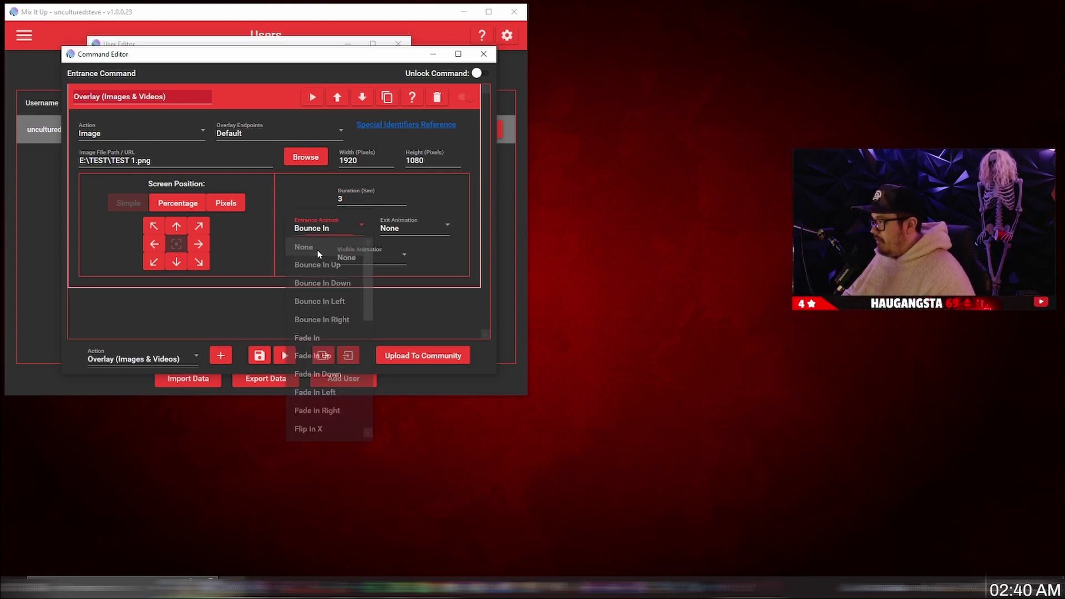
{"action": "left_click", "coordinate": [410, 230]}
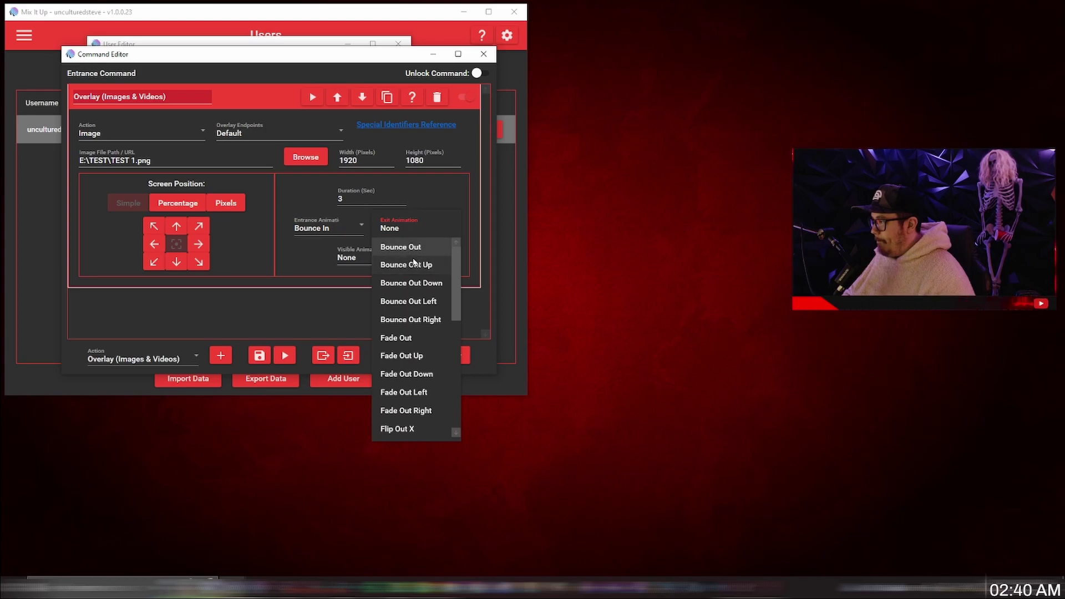
{"action": "left_click", "coordinate": [405, 247]}
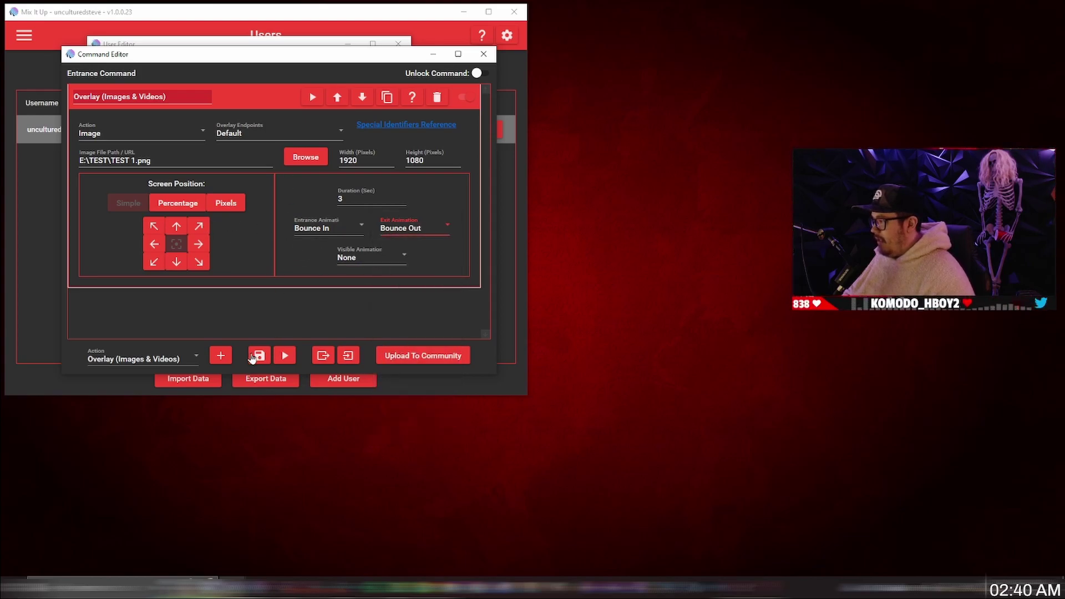
Add a Sound action to the entrance command and collapse the overlay action above it
{"action": "left_click", "coordinate": [167, 363]}
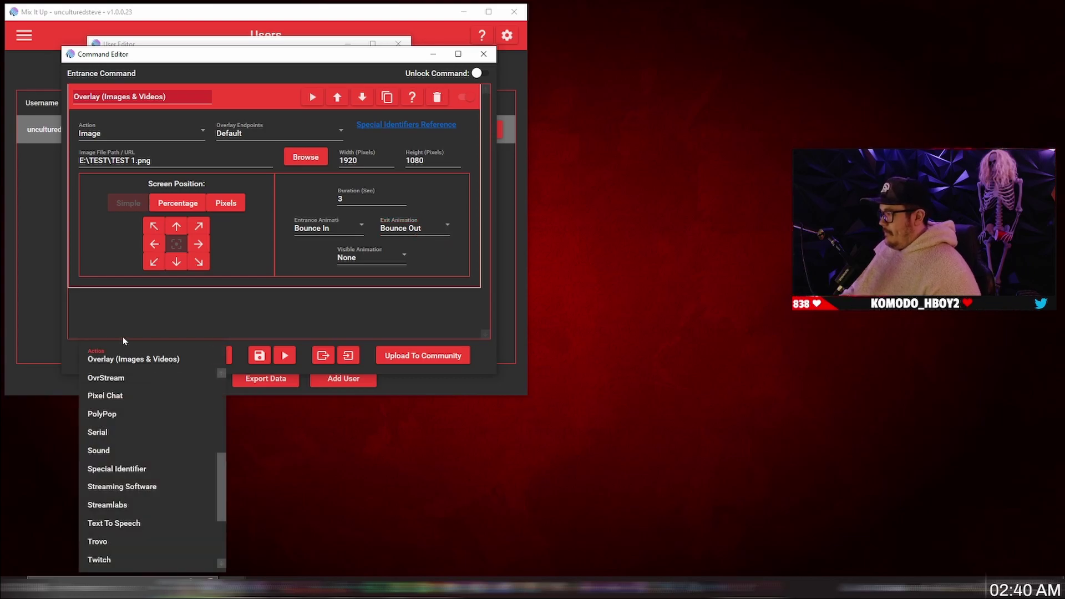
{"action": "left_click", "coordinate": [108, 451]}
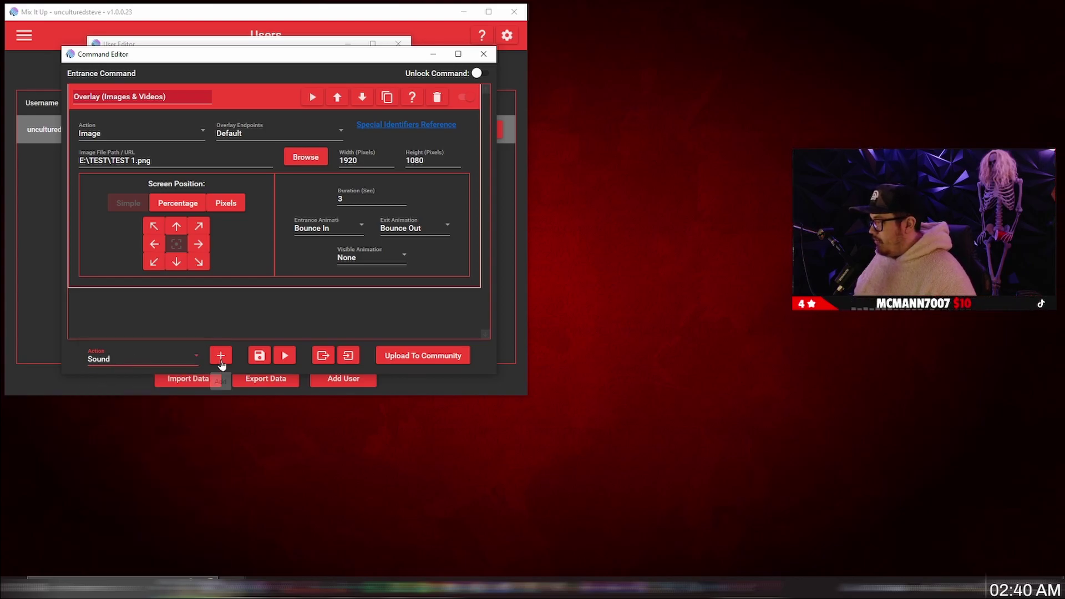
{"action": "left_click", "coordinate": [221, 360]}
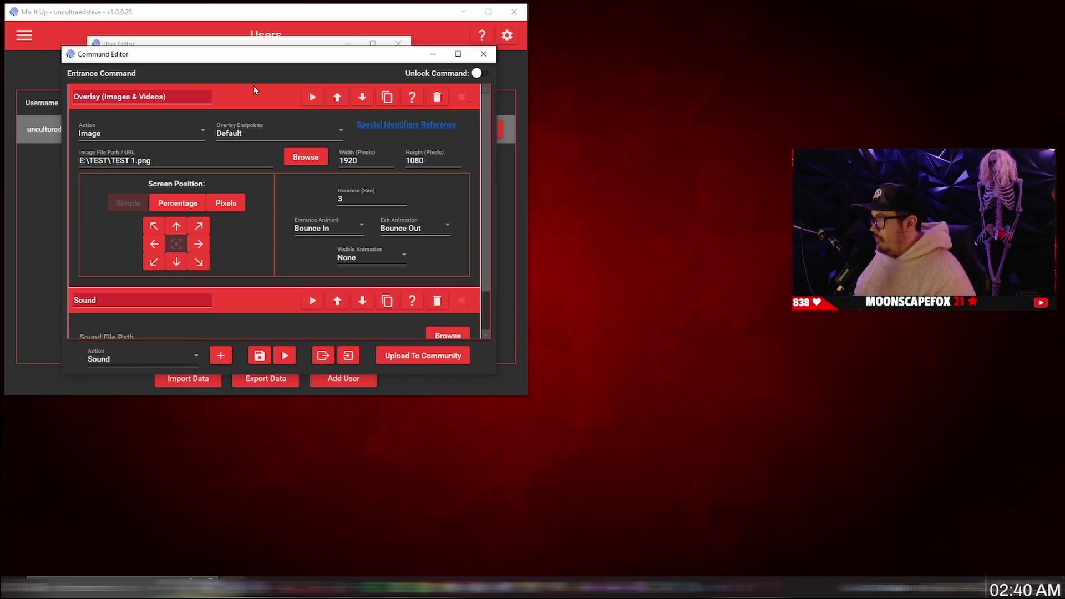
{"action": "left_click", "coordinate": [251, 100]}
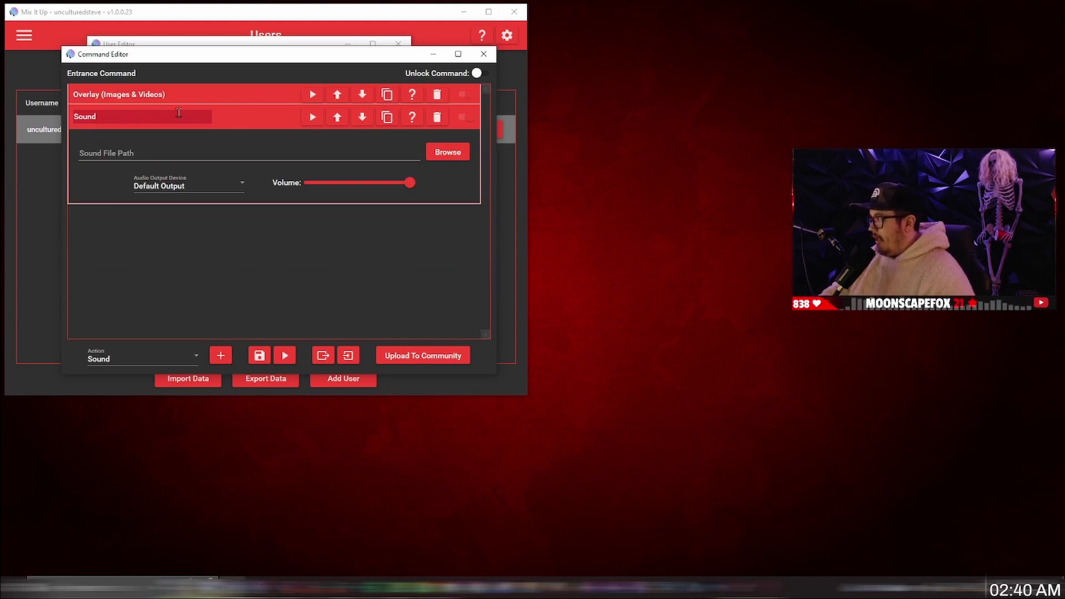
Load the "rubber ducK" file from the TEST folder into the Sound action and lower its volume to 41
{"action": "left_click", "coordinate": [451, 155]}
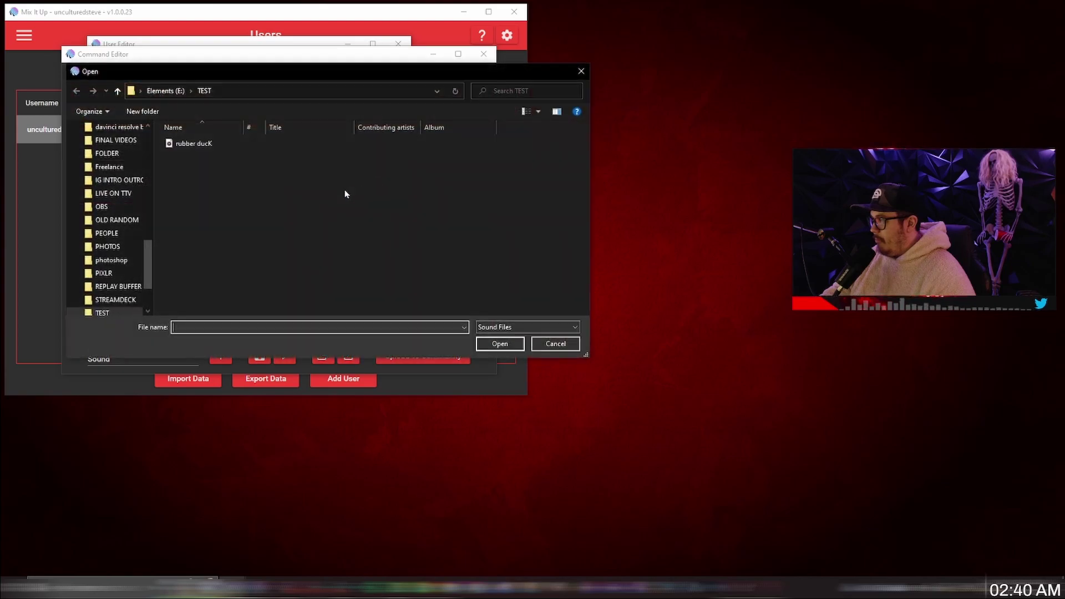
{"action": "left_click", "coordinate": [190, 143]}
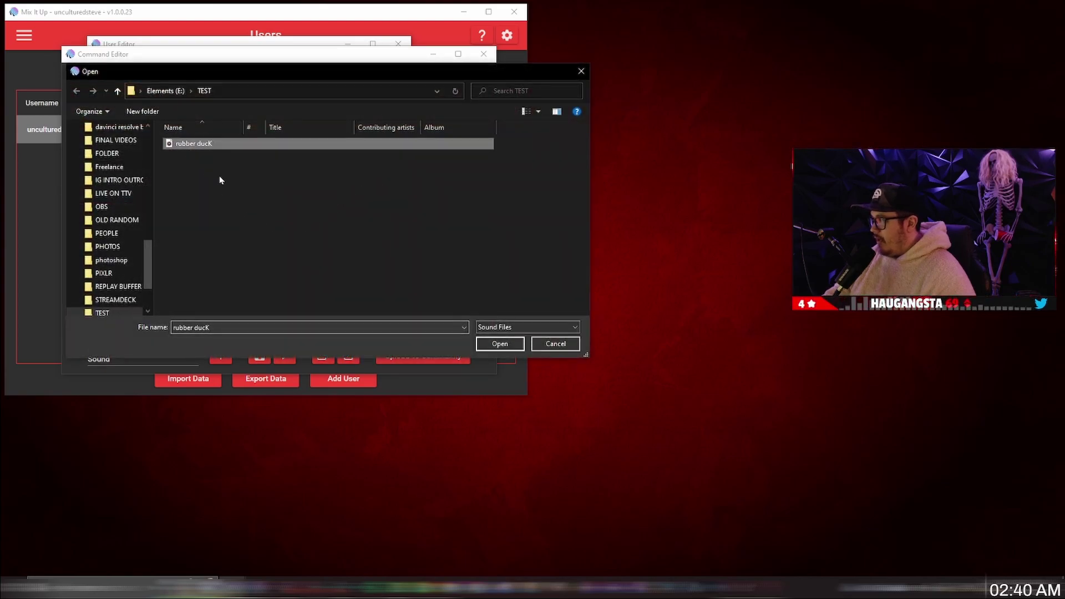
{"action": "left_click", "coordinate": [499, 344]}
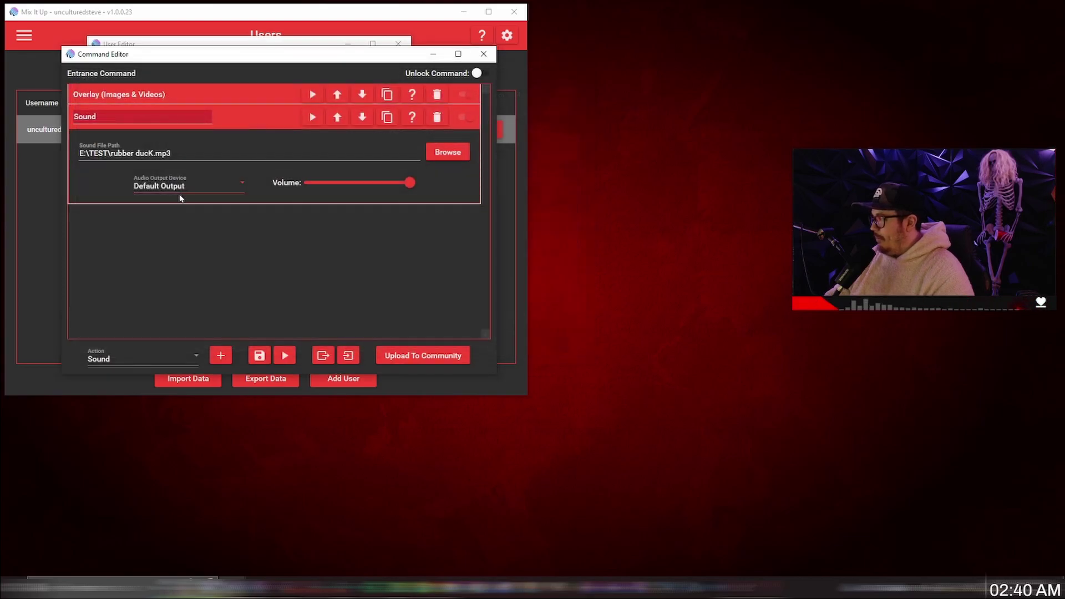
{"action": "left_click_drag", "start_coordinate": [411, 193], "coordinate": [352, 194]}
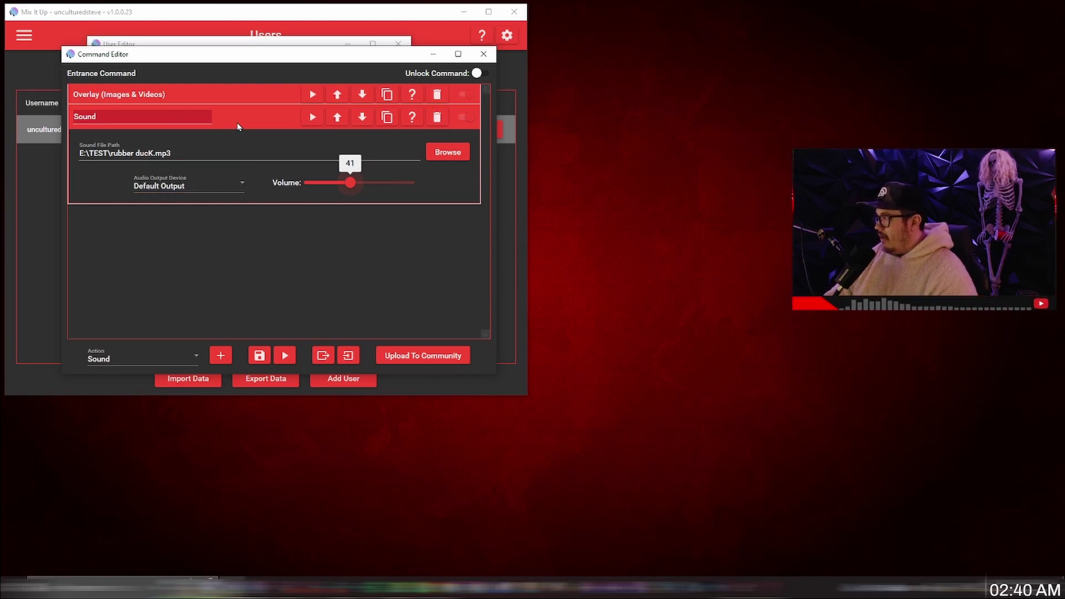
Add a Chat Message action to the entrance command
{"action": "left_click", "coordinate": [116, 365]}
{"action": "scroll", "coordinate": [148, 408], "scroll_direction": "up", "scroll_amount": 5}
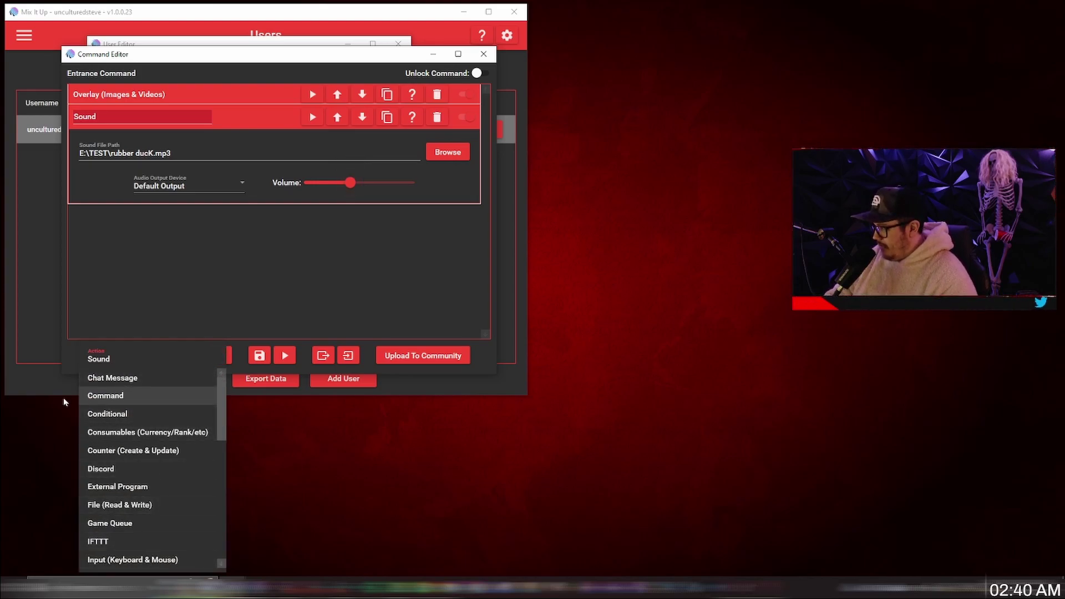
{"action": "left_click", "coordinate": [91, 377]}
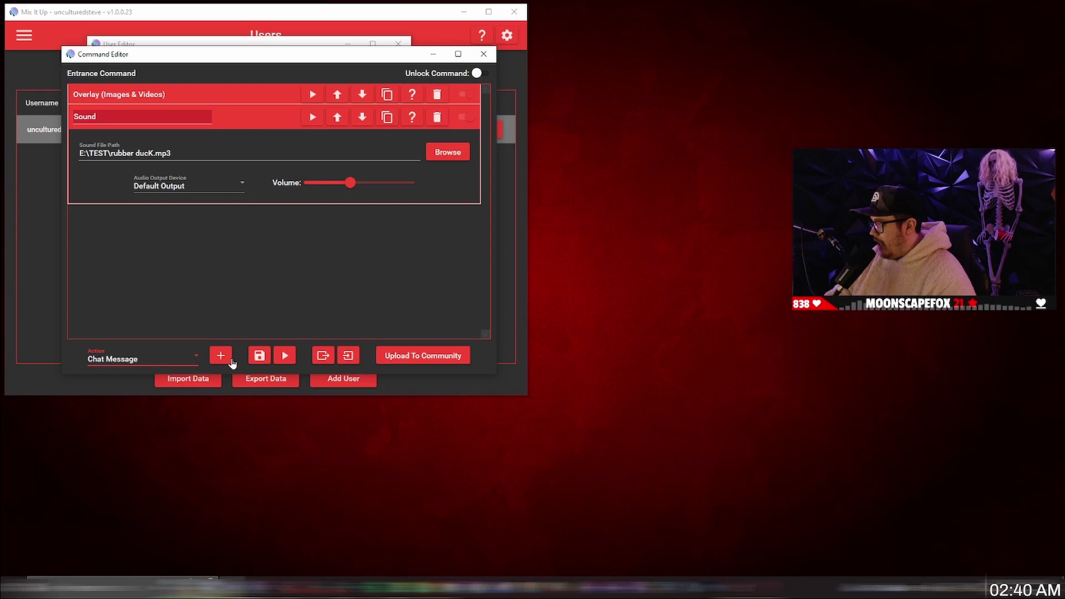
{"action": "left_click", "coordinate": [221, 358]}
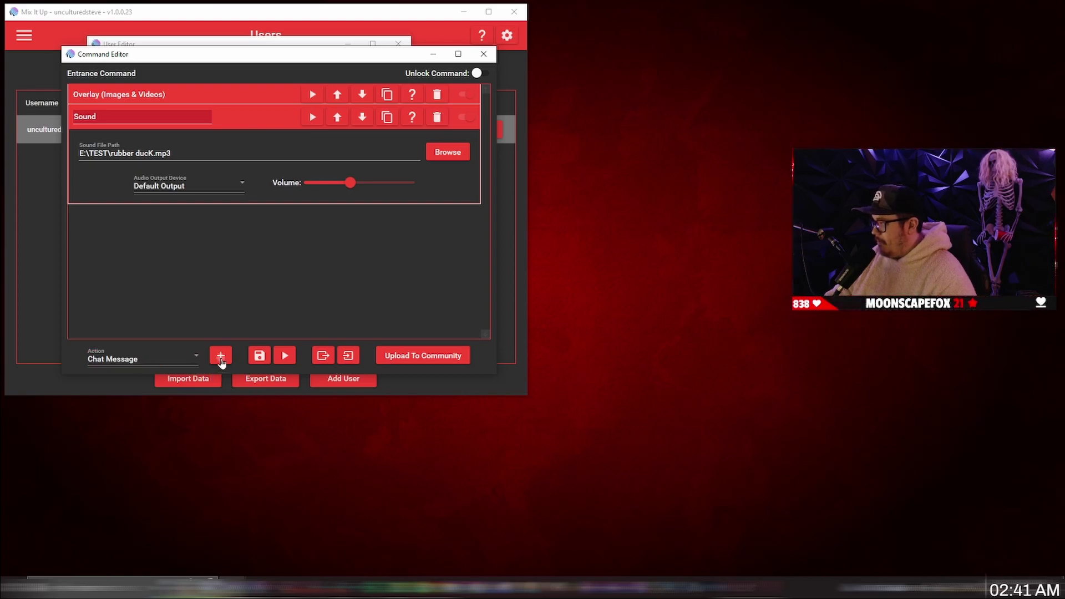
Add the Chat Message action with the text "hi [first name], check out my buddy [first name] on twitch!" followed by the user's twitch.tv link
{"action": "left_click", "coordinate": [221, 358]}
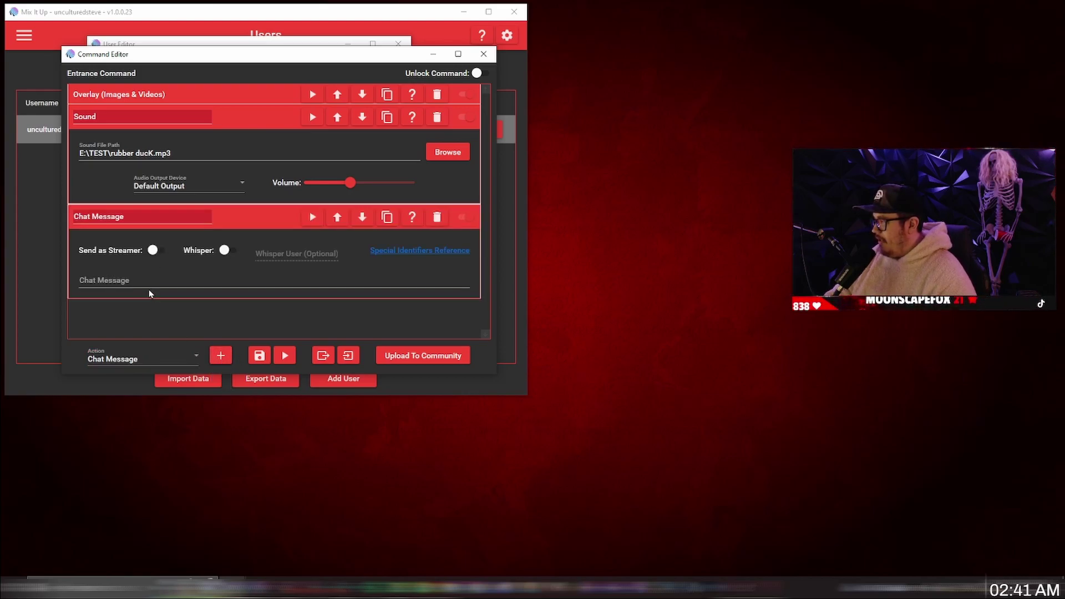
{"action": "left_click", "coordinate": [154, 279]}
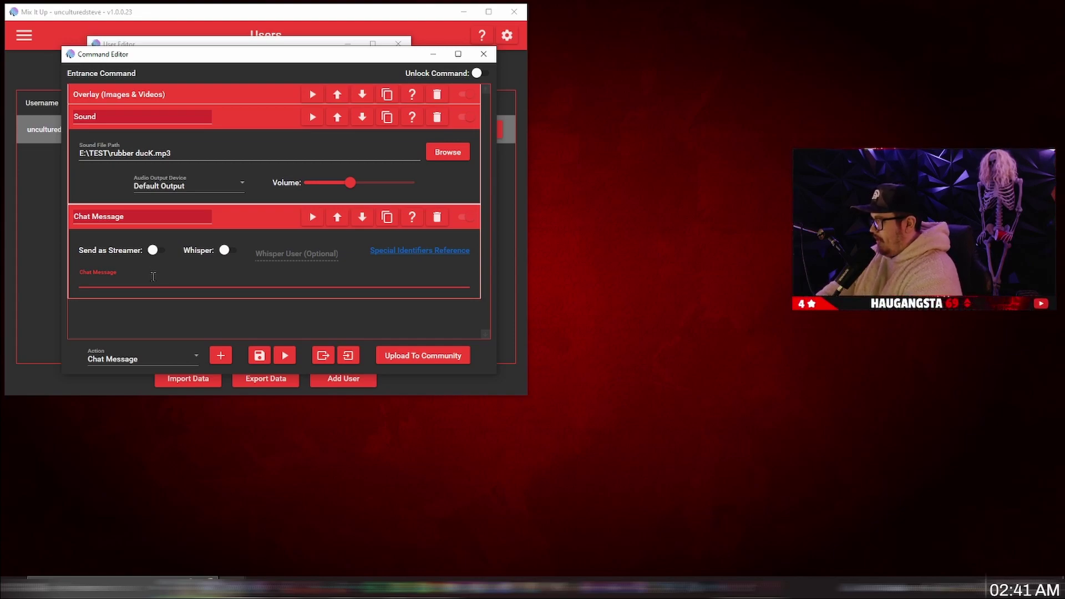
{"action": "type", "text": "hi steve,"}
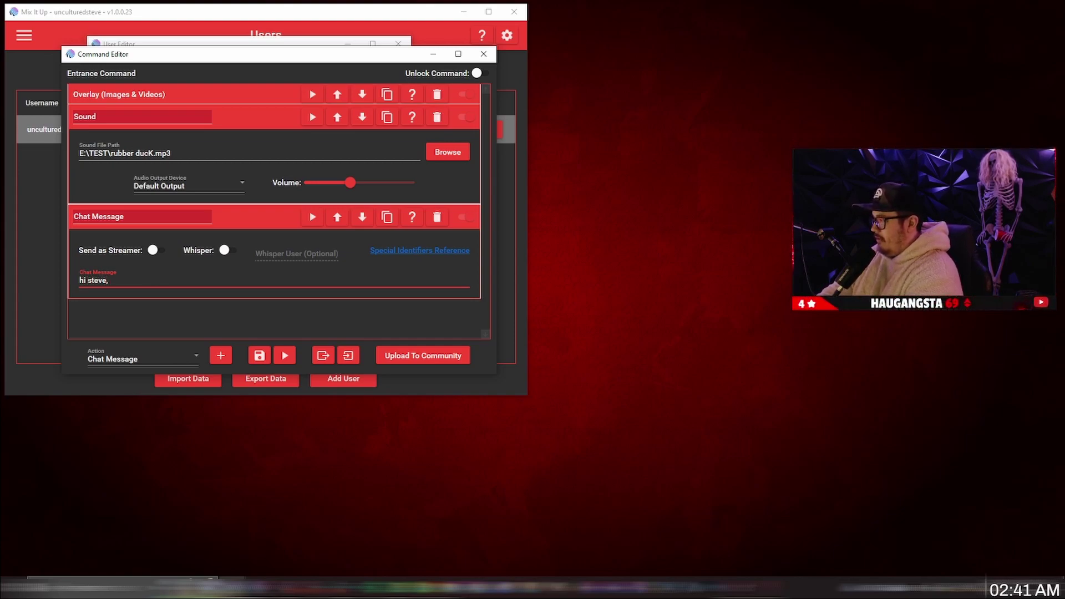
{"action": "type", "text": " check out my b"}
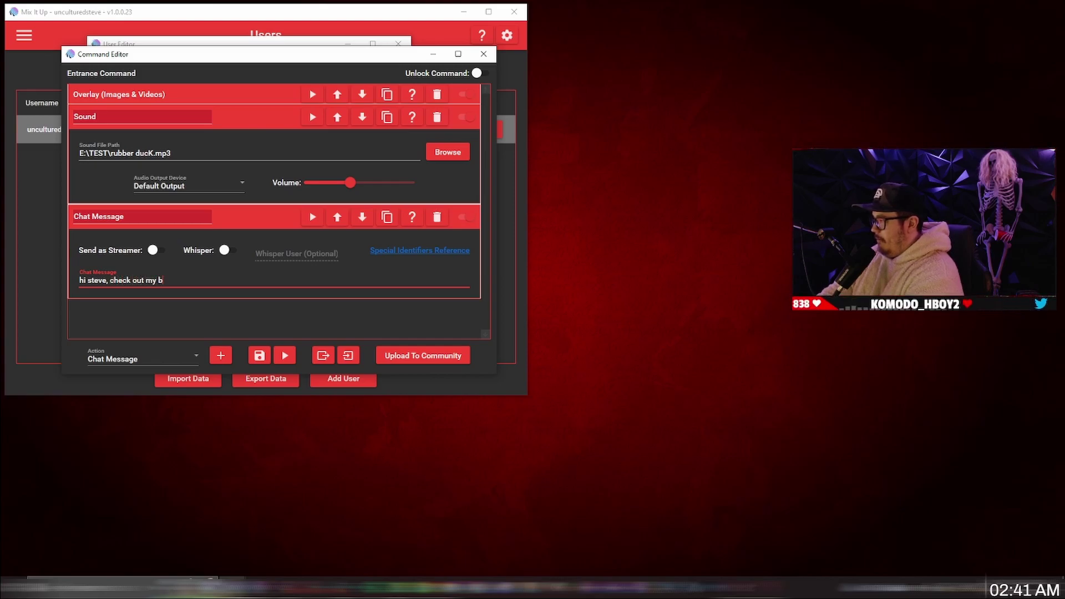
{"action": "type", "text": "uudy s"}
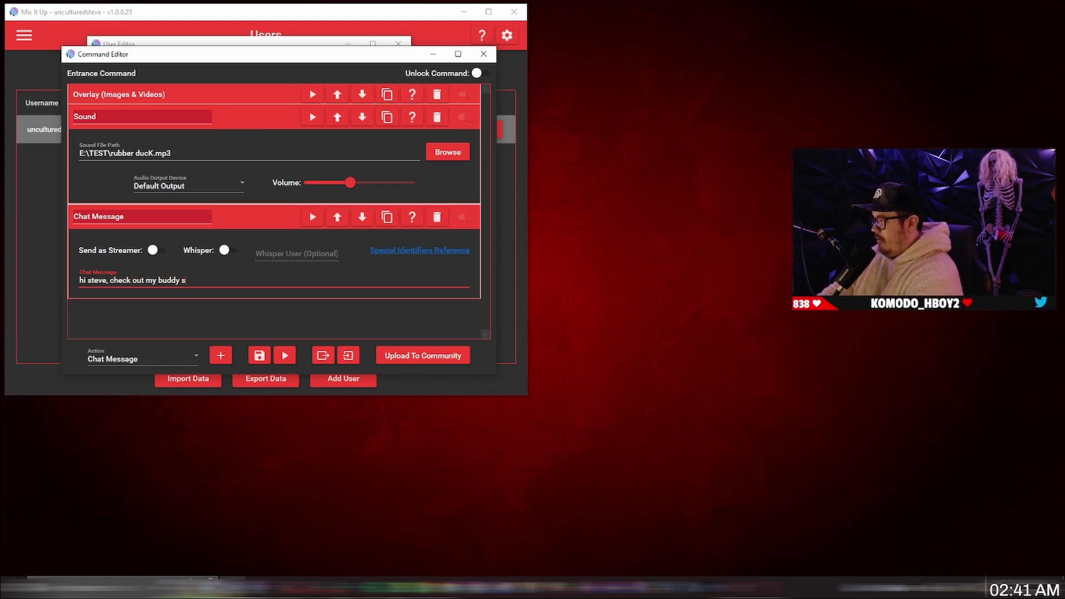
{"action": "type", "text": "teve on twitch"}
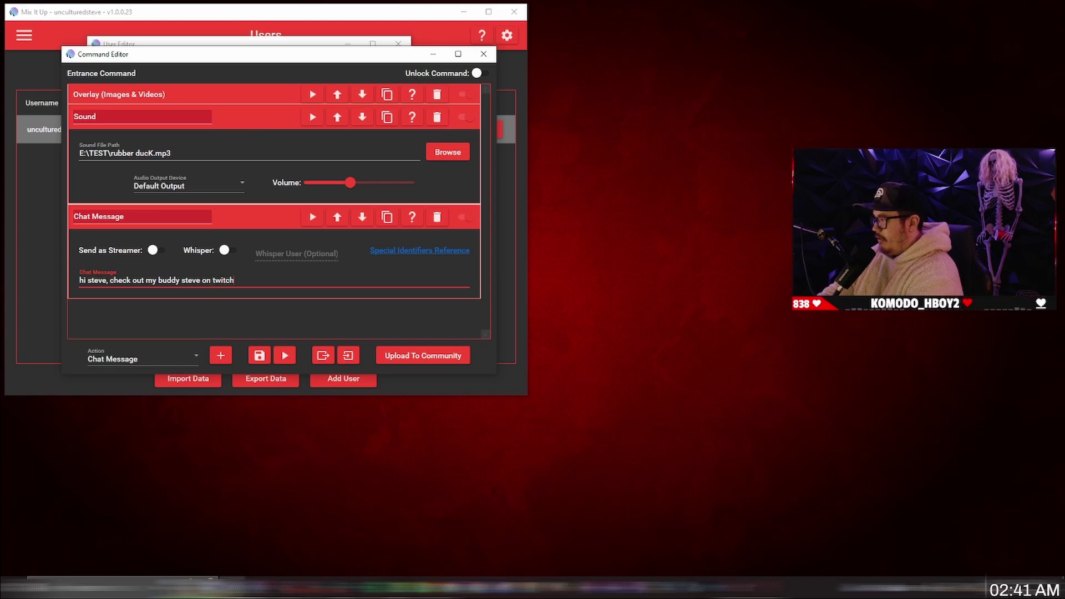
{"action": "type", "text": "! twit"}
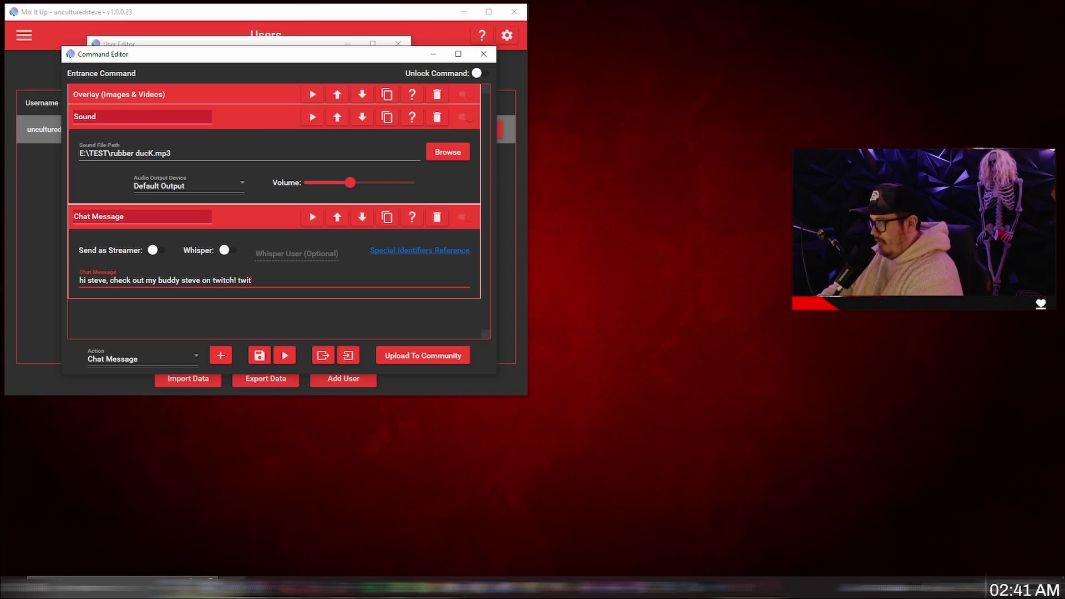
{"action": "type", "text": "ch.tv/u"}
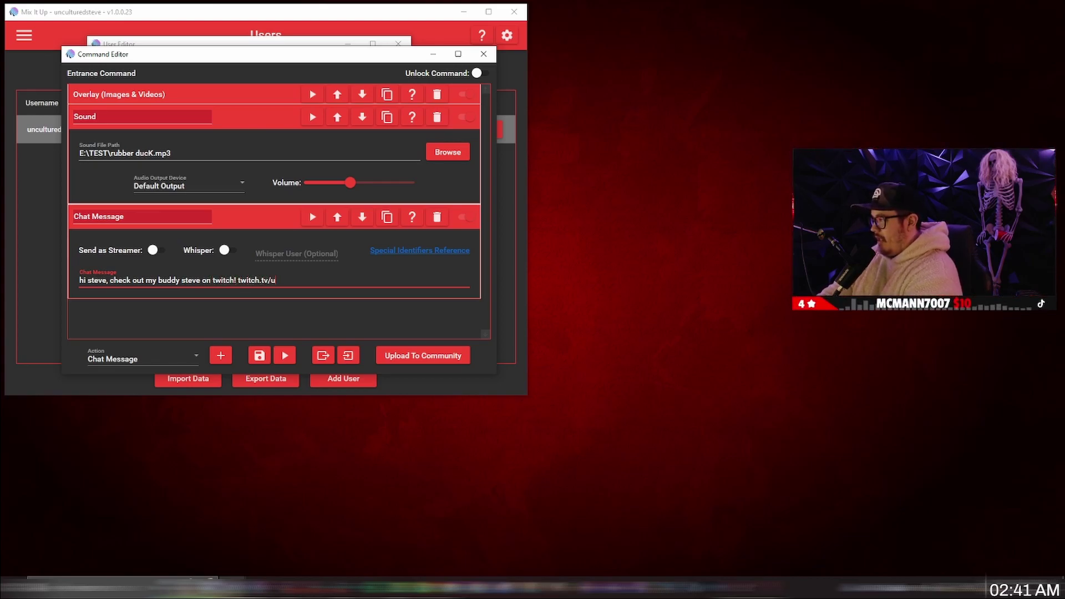
{"action": "type", "text": "nculturedsteve"}
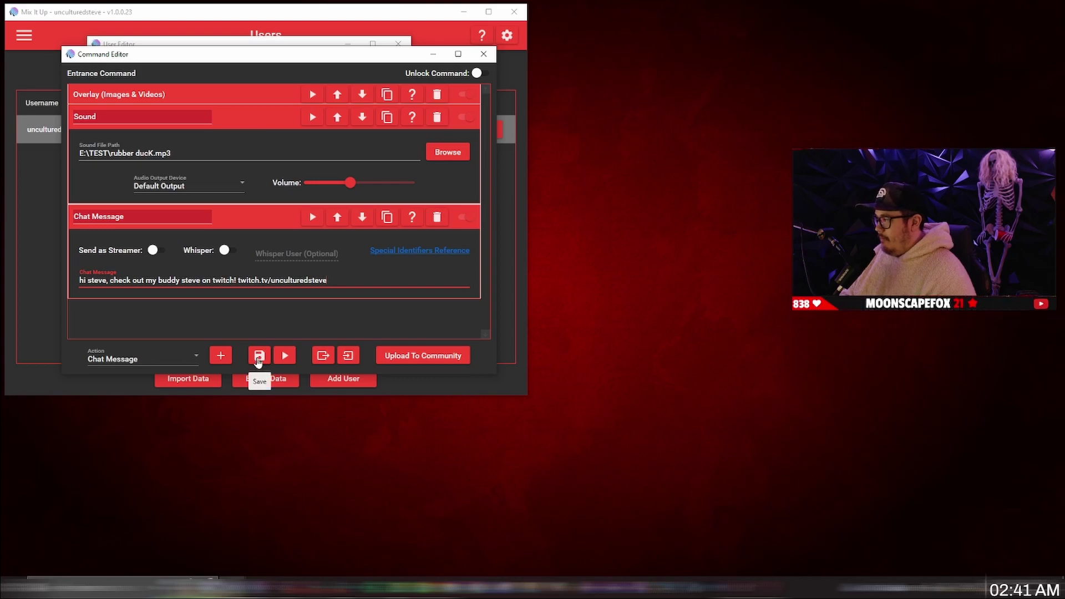
Save the entrance command and close the user's editor
{"action": "left_click", "coordinate": [259, 357]}
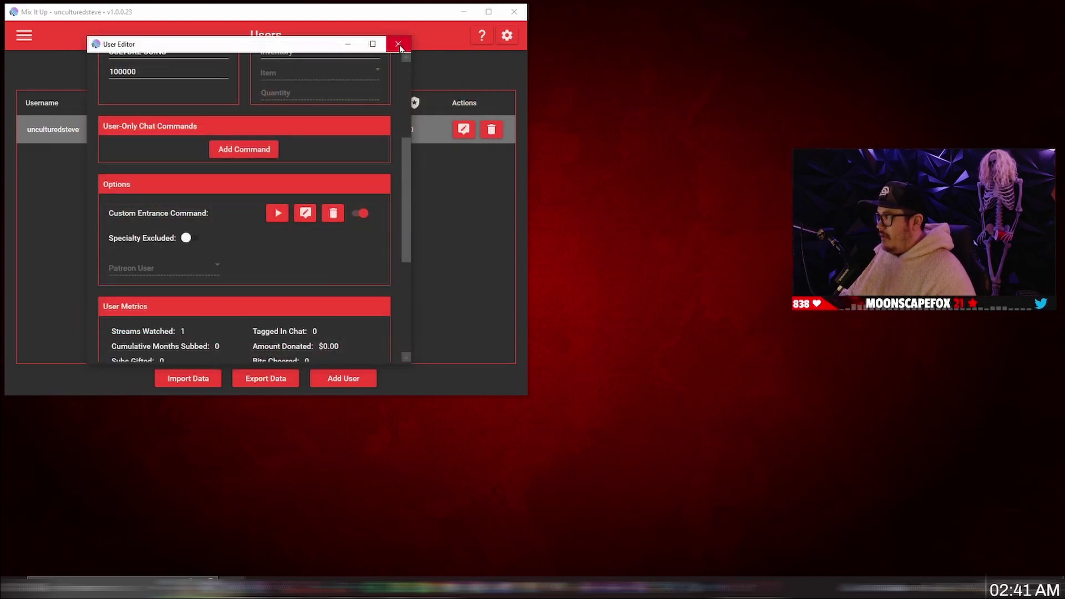
{"action": "left_click", "coordinate": [398, 44]}
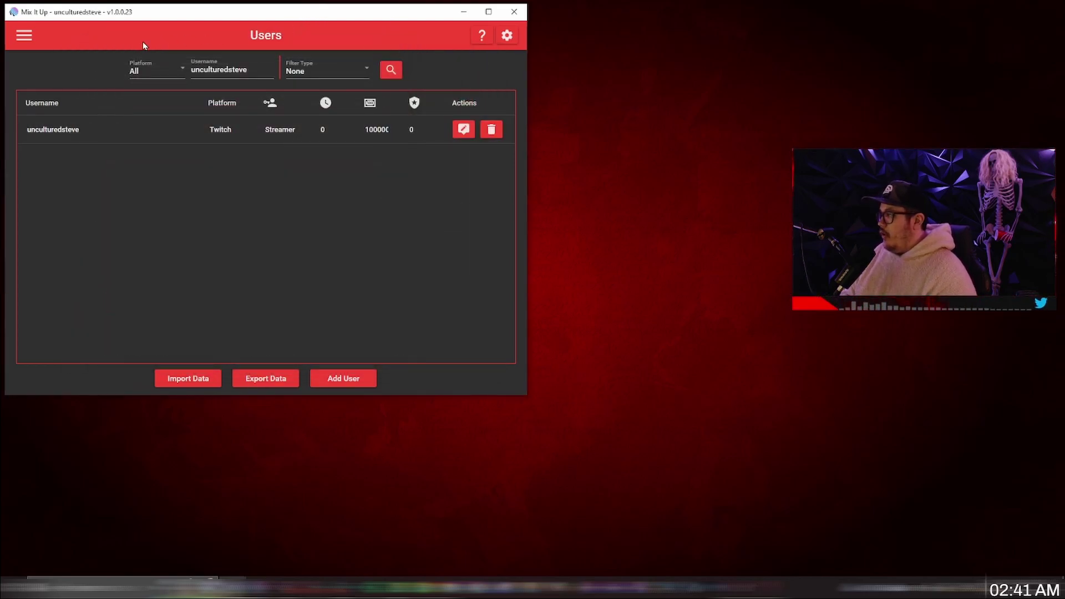
{"action": "left_click", "coordinate": [21, 37]}
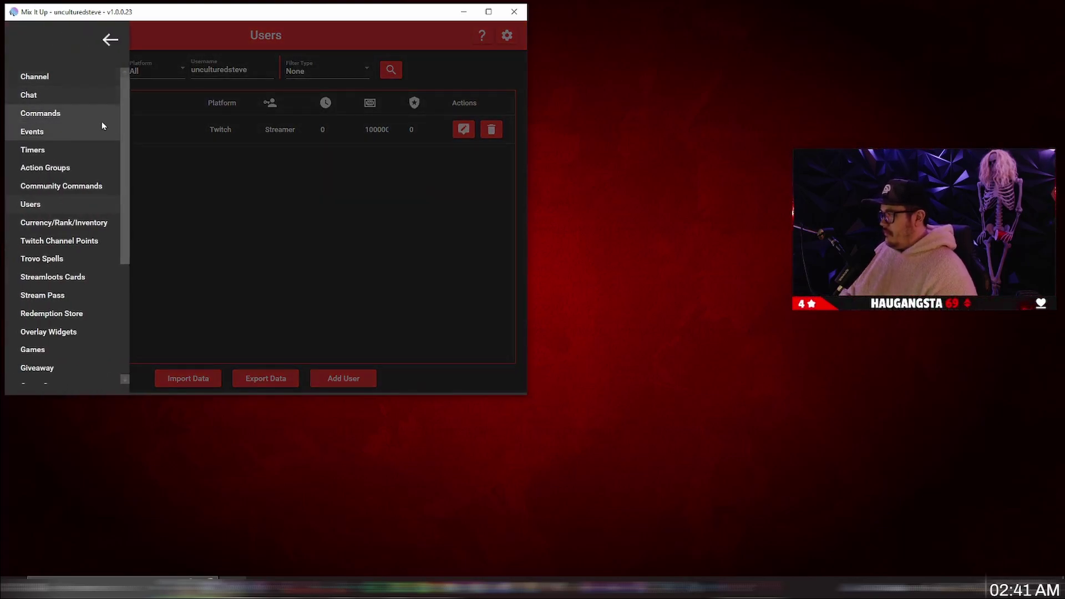
{"action": "left_click_drag", "start_coordinate": [126, 167], "coordinate": [128, 281]}
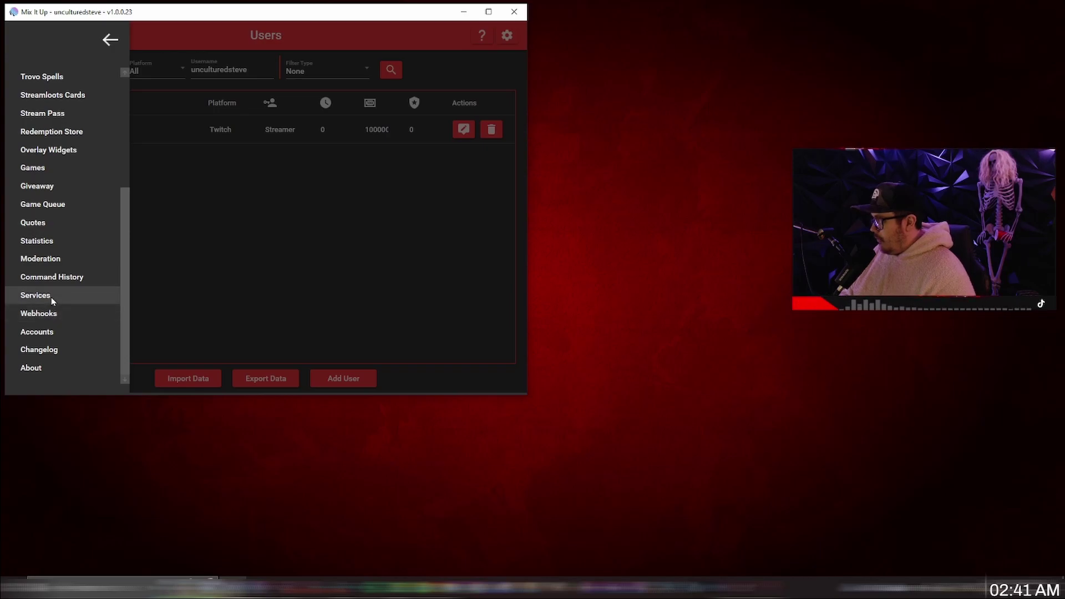
{"action": "left_click", "coordinate": [35, 295]}
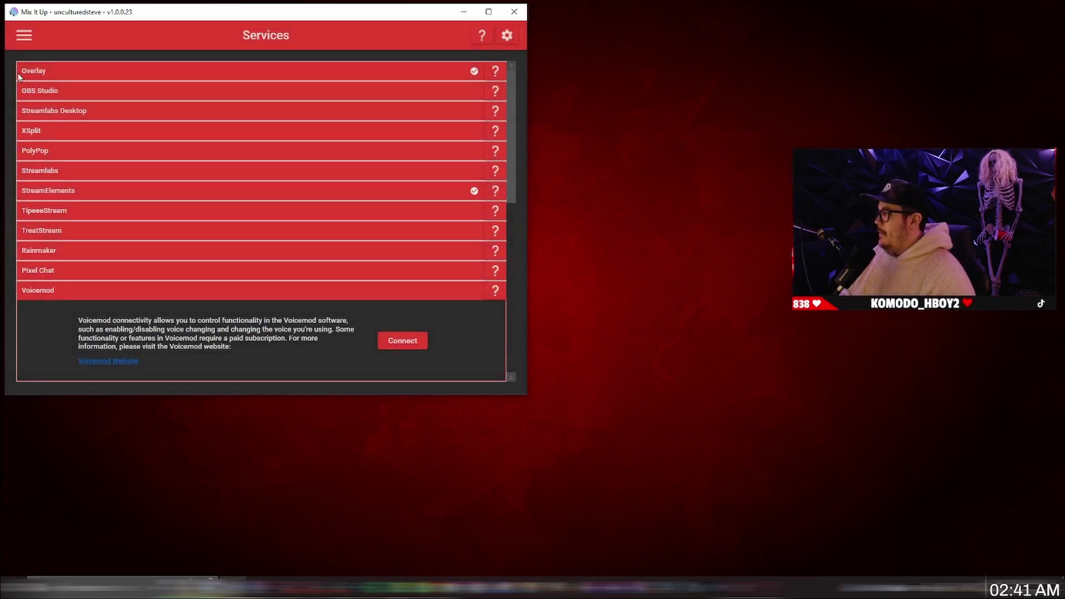
{"action": "left_click", "coordinate": [56, 72]}
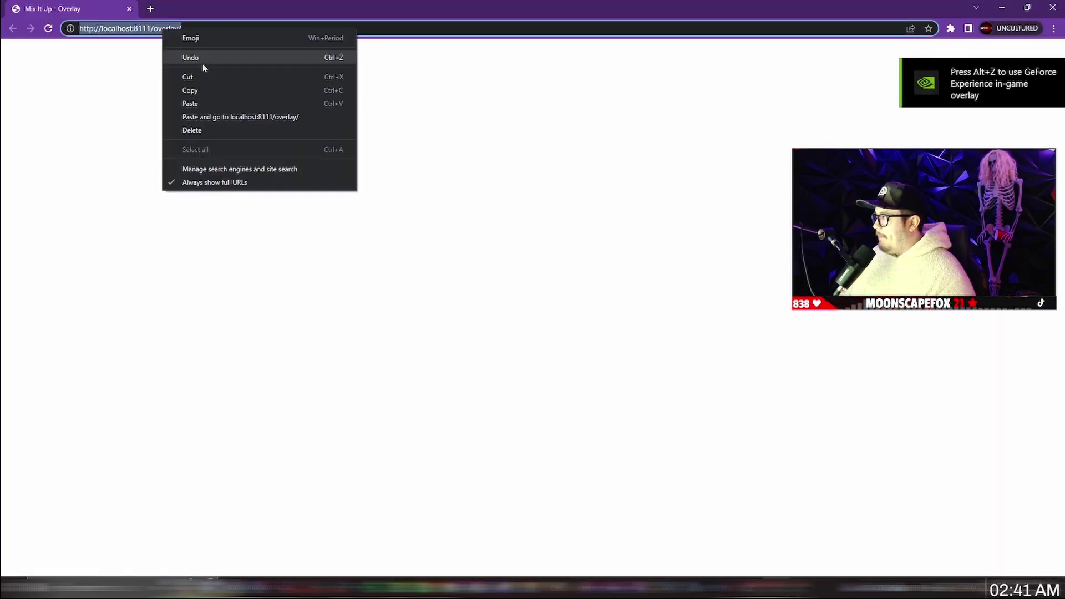
{"action": "left_click", "coordinate": [204, 91]}
{"action": "left_click", "coordinate": [130, 8]}
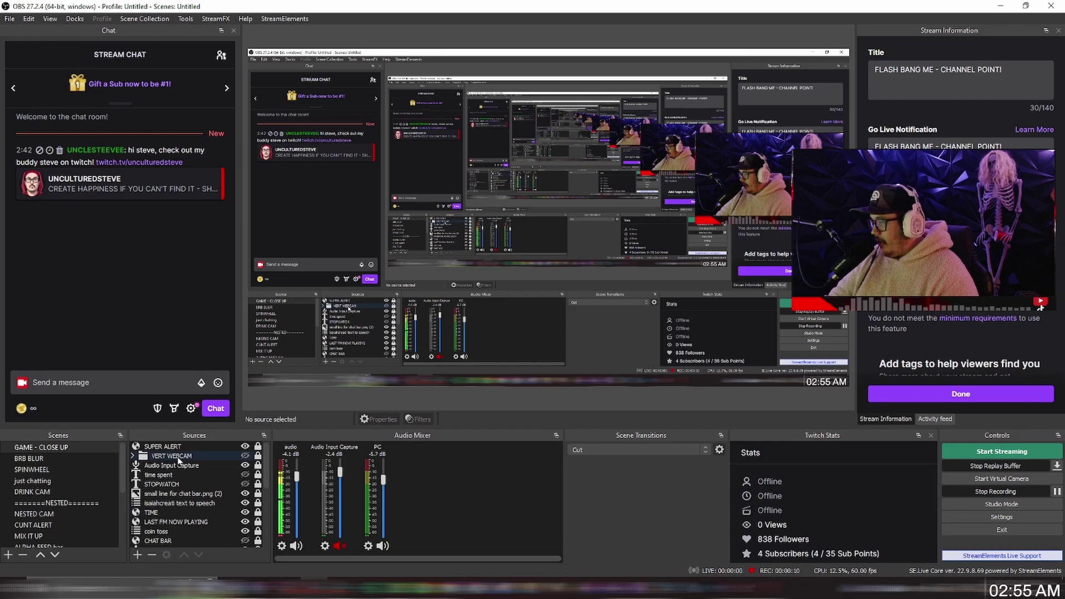
Switch to OBS and add a new Browser source named "test" to the GAME - CLOSE UP scene
{"action": "left_click", "coordinate": [139, 559]}
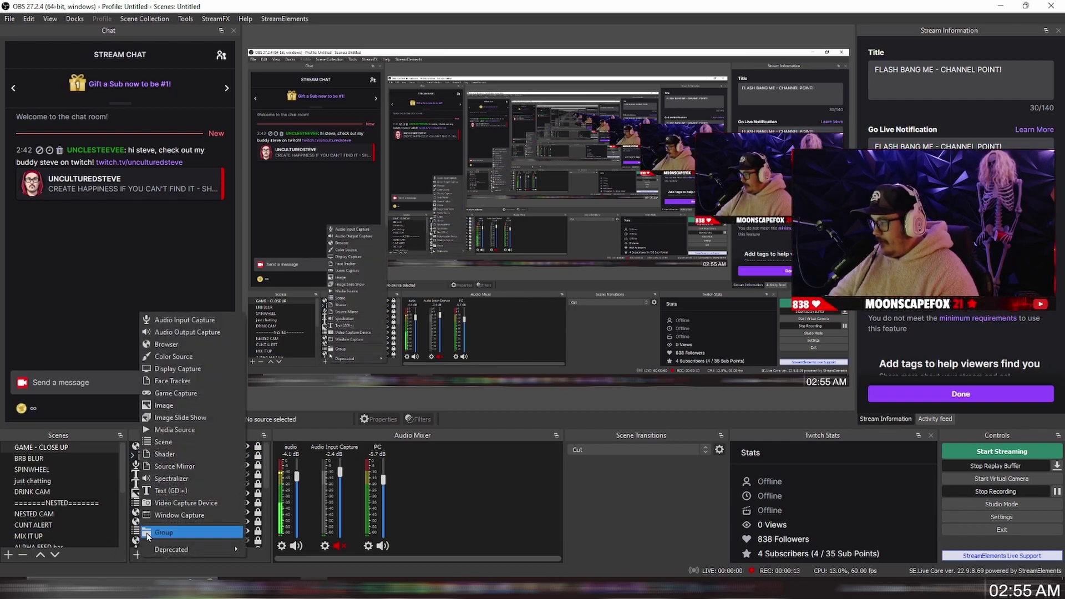
{"action": "left_click", "coordinate": [178, 345]}
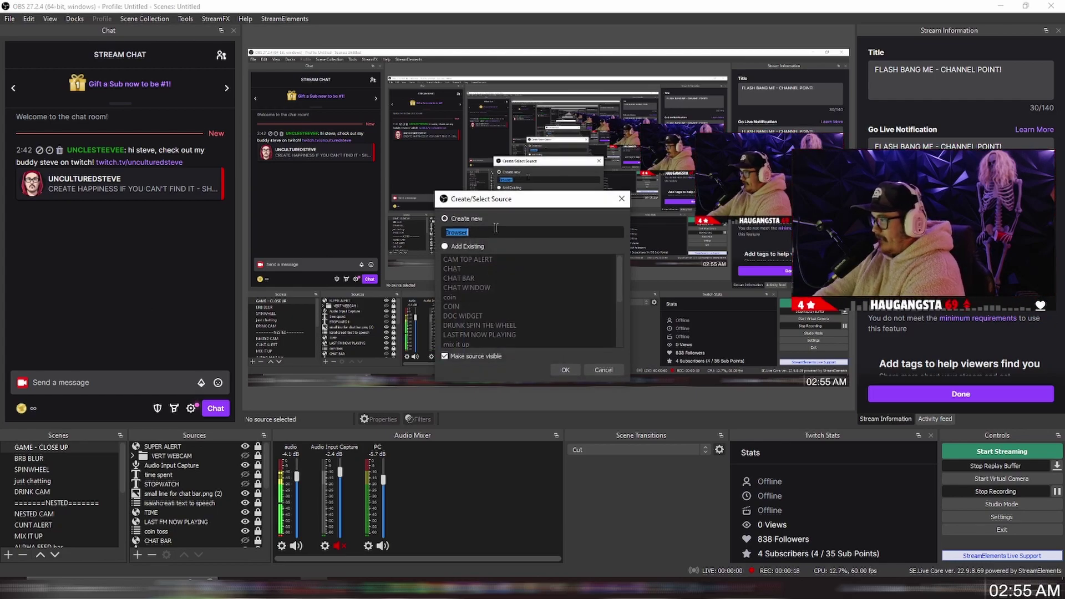
{"action": "type", "text": "test"}
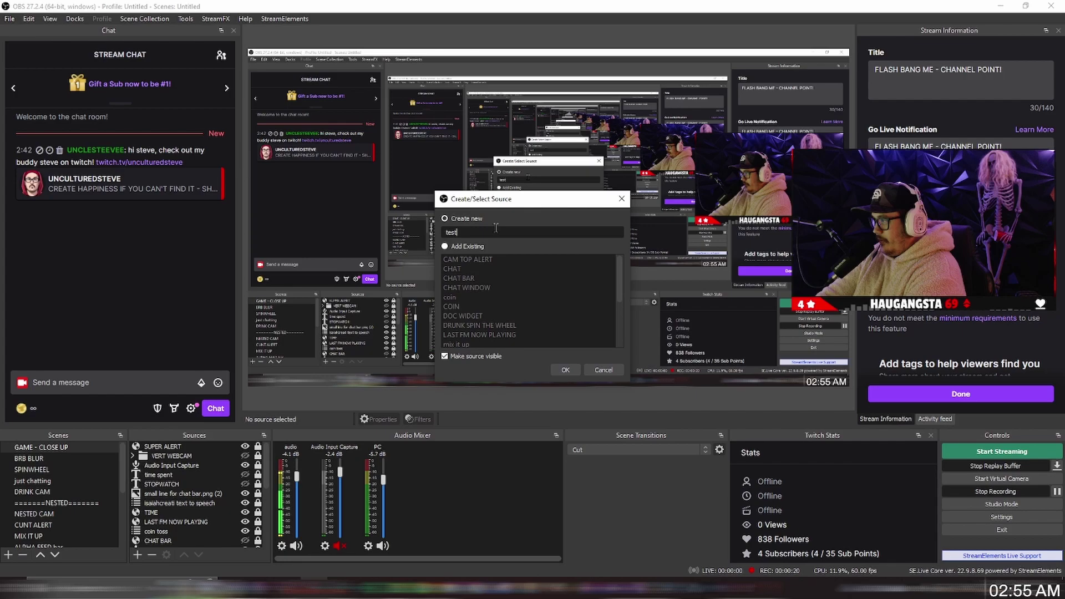
{"action": "left_click", "coordinate": [565, 370]}
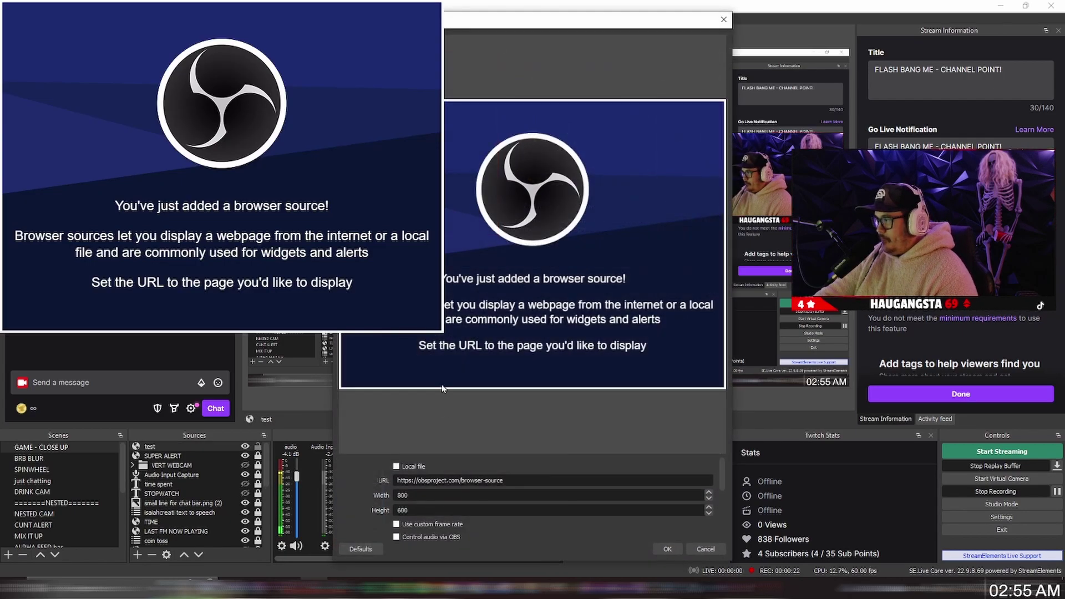
{"action": "left_click_drag", "start_coordinate": [519, 482], "coordinate": [396, 481]}
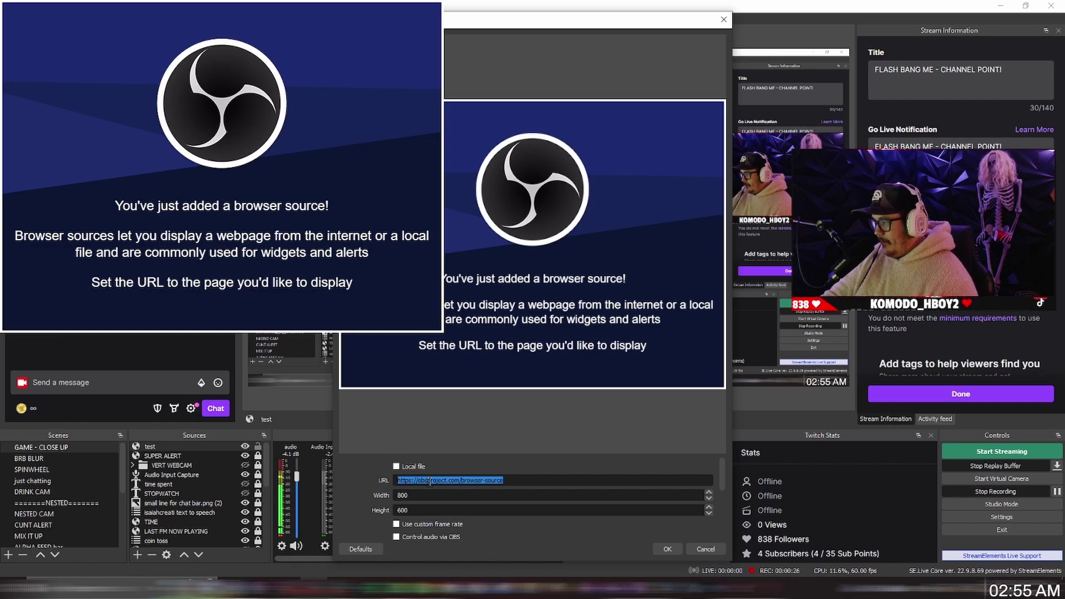
{"action": "key", "text": "ctrl+v"}
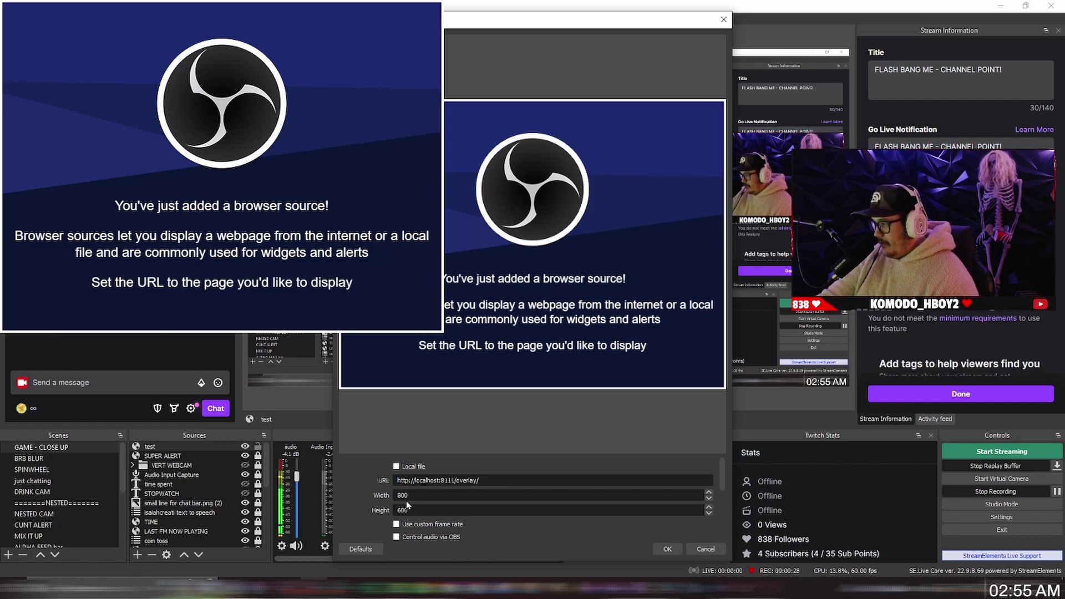
{"action": "key", "text": "Tab"}
{"action": "type", "text": "1920"}
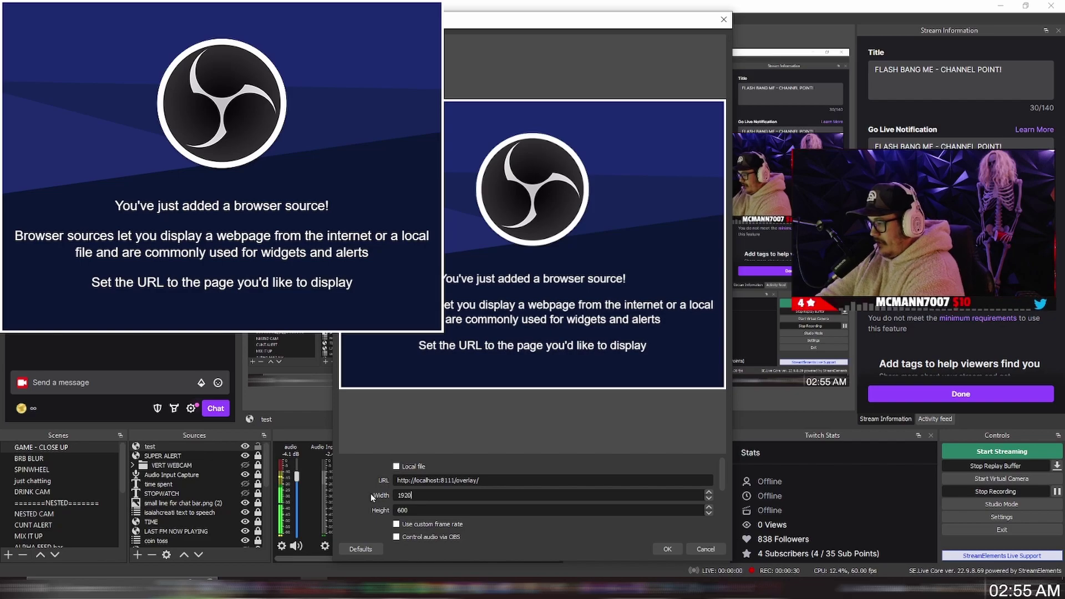
{"action": "key", "text": "Tab"}
{"action": "type", "text": "1080"}
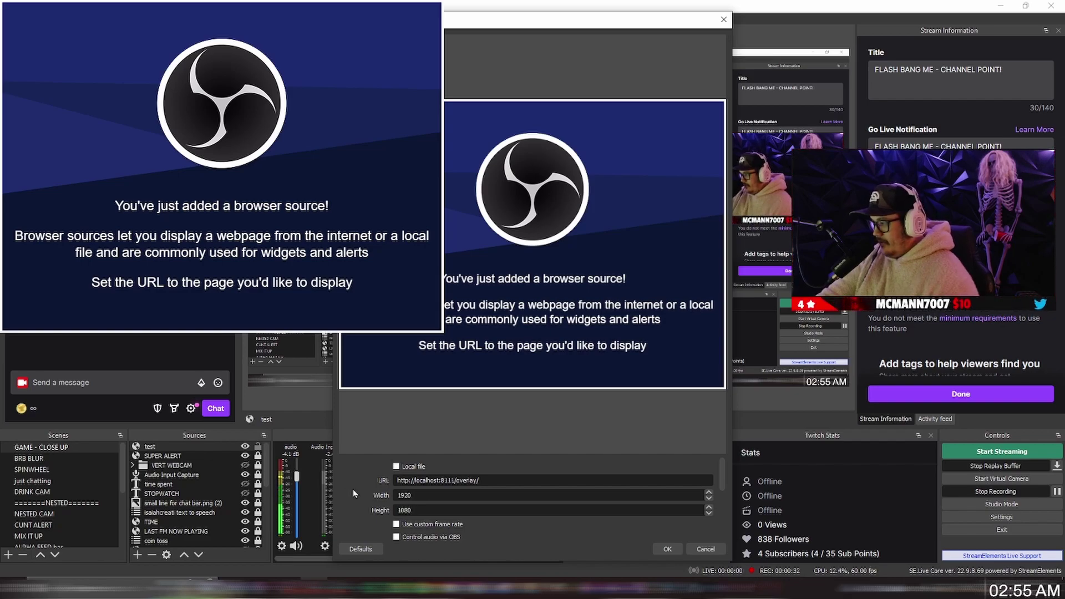
{"action": "key", "text": "Return"}
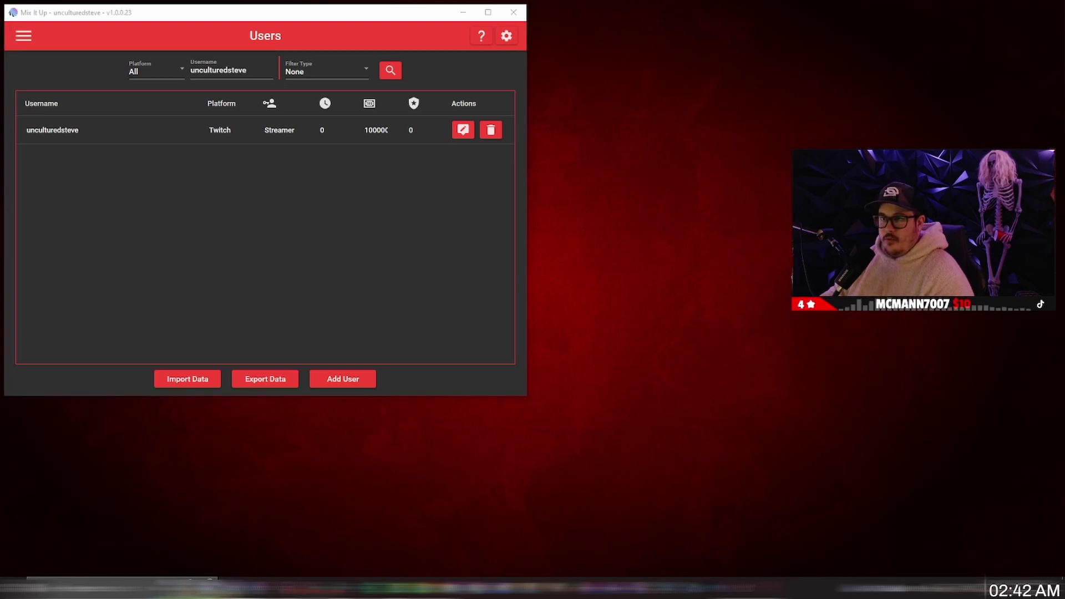
Switch to Mix It Up, test the user's custom entrance command from their user editor and check its message in the stream chat window
{"action": "left_click_drag", "start_coordinate": [882, 63], "coordinate": [655, 62]}
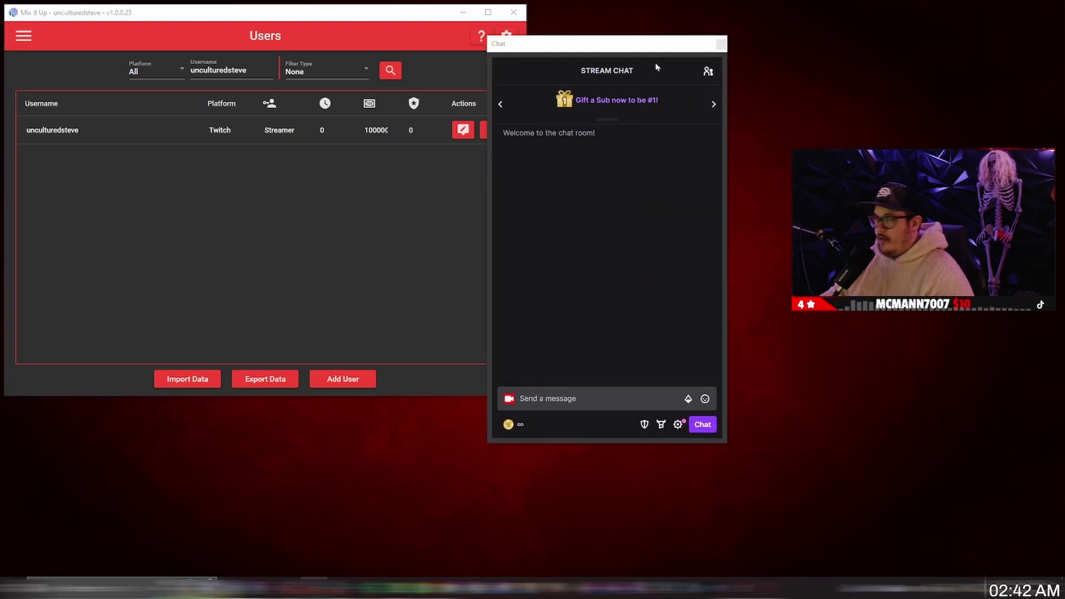
{"action": "left_click", "coordinate": [463, 130]}
{"action": "left_click_drag", "start_coordinate": [506, 139], "coordinate": [278, 125]}
{"action": "scroll", "coordinate": [299, 250], "scroll_direction": "down", "scroll_amount": 3}
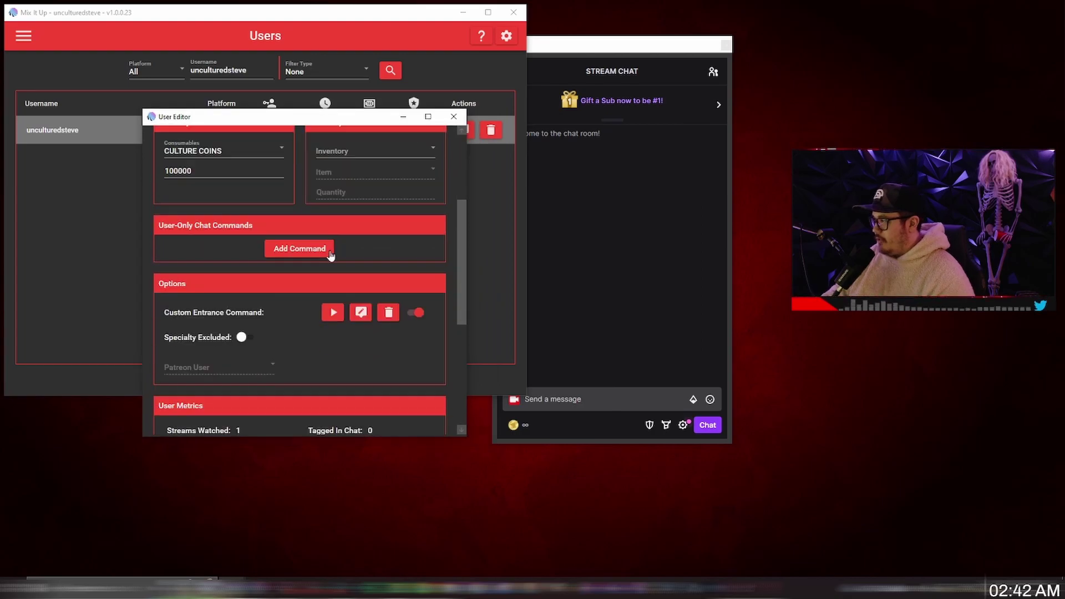
{"action": "left_click_drag", "start_coordinate": [626, 45], "coordinate": [551, 45]}
{"action": "left_click", "coordinate": [333, 313]}
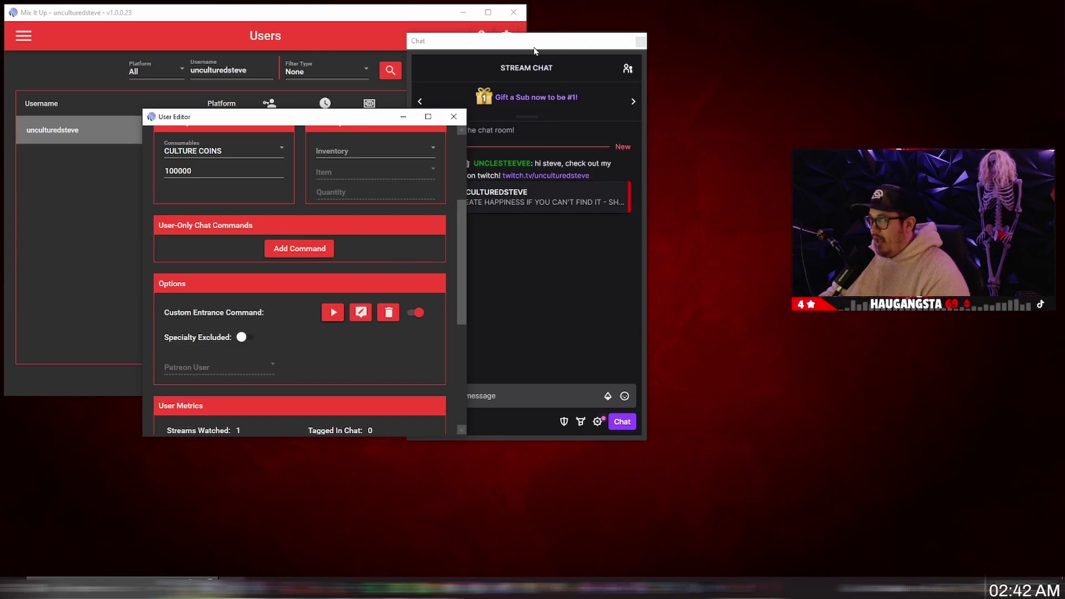
{"action": "left_click_drag", "start_coordinate": [531, 42], "coordinate": [311, 39]}
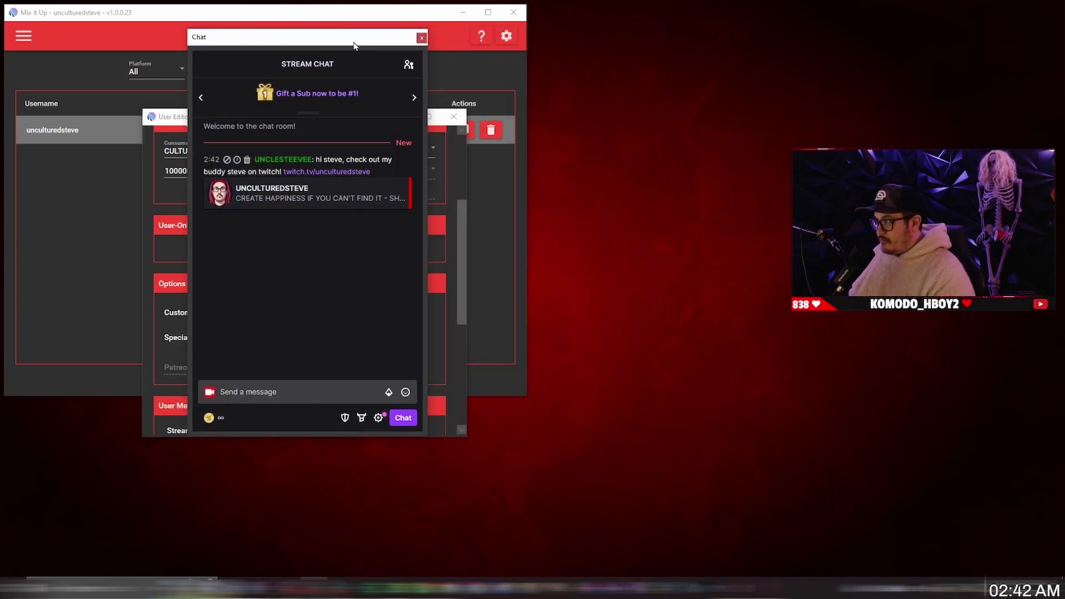
{"action": "left_click_drag", "start_coordinate": [354, 39], "coordinate": [1064, 108]}
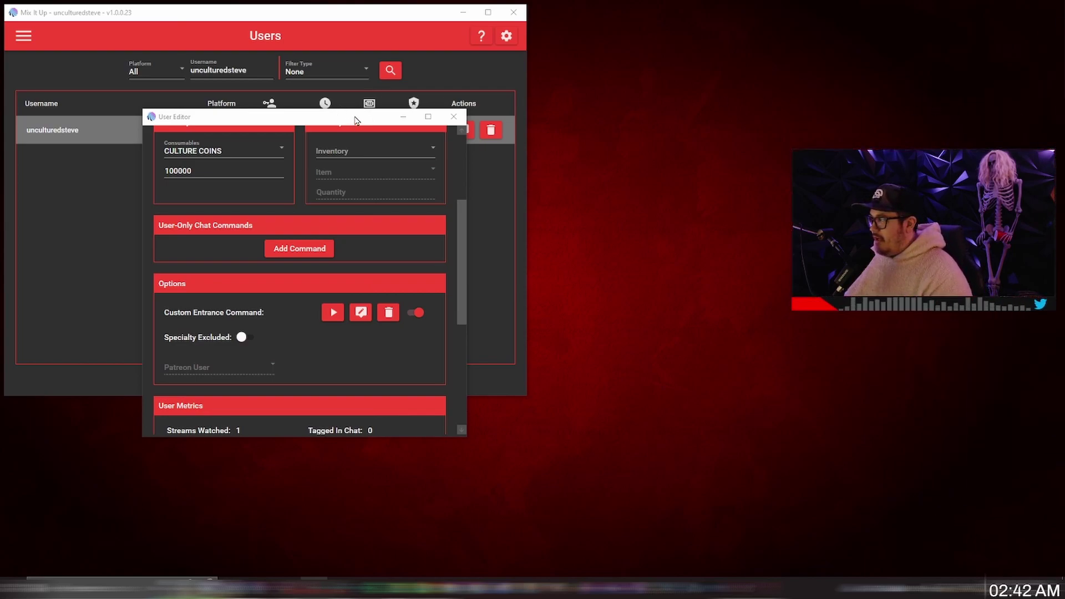